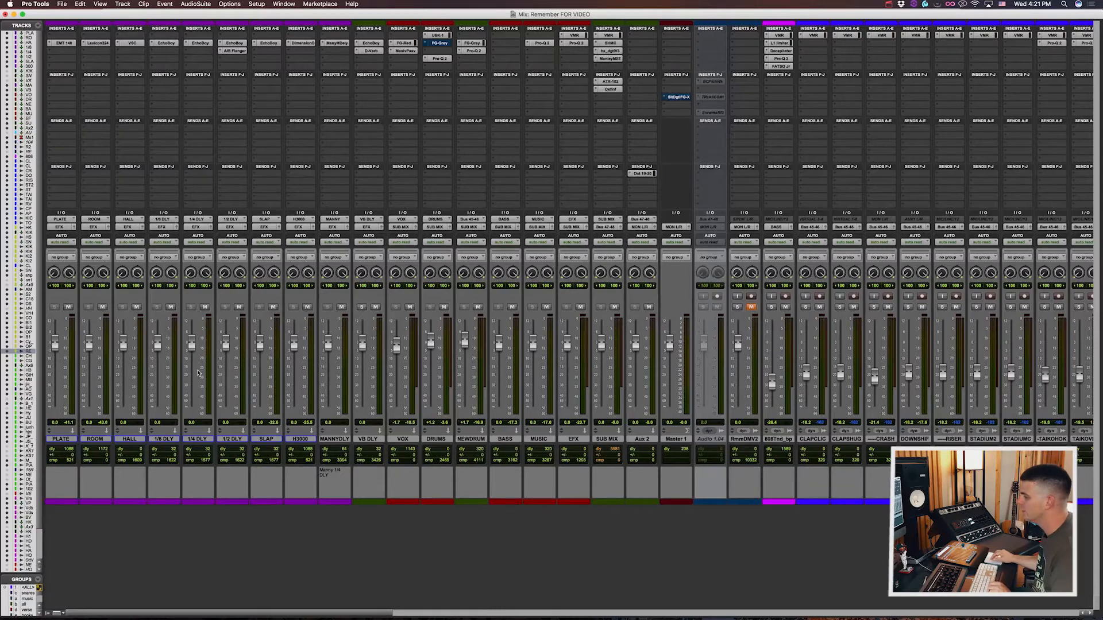
Step: Select the PLATE through VB DLY effect returns and inspect the reverb plug-ins on PLATE, ROOM and HALL
click(61, 439)
shift+click(377, 440)
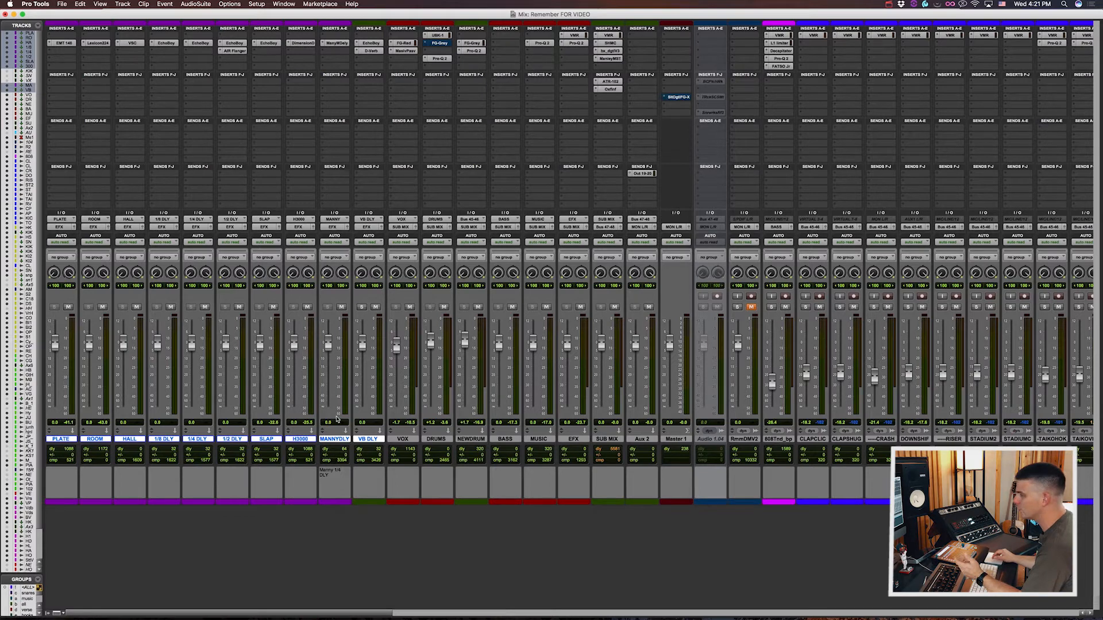
click(64, 42)
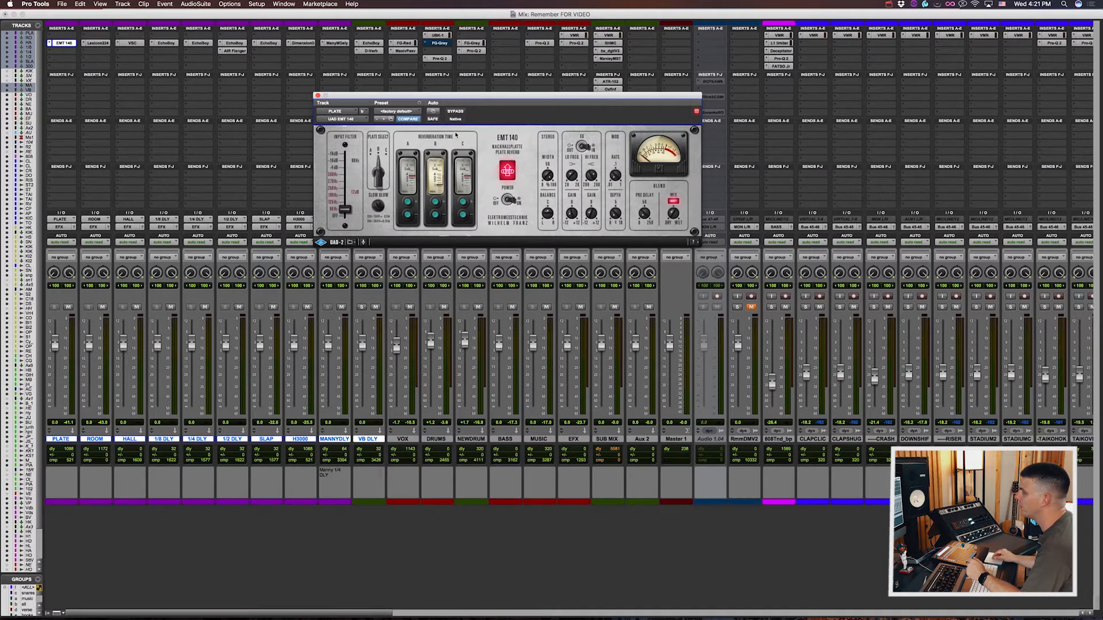
click(97, 43)
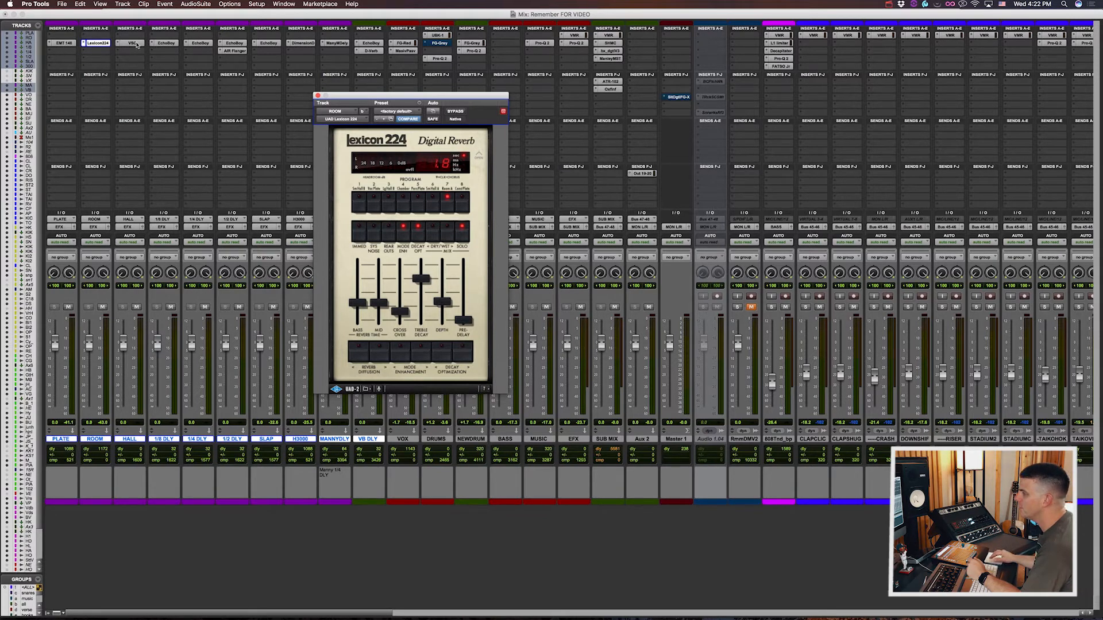
click(133, 43)
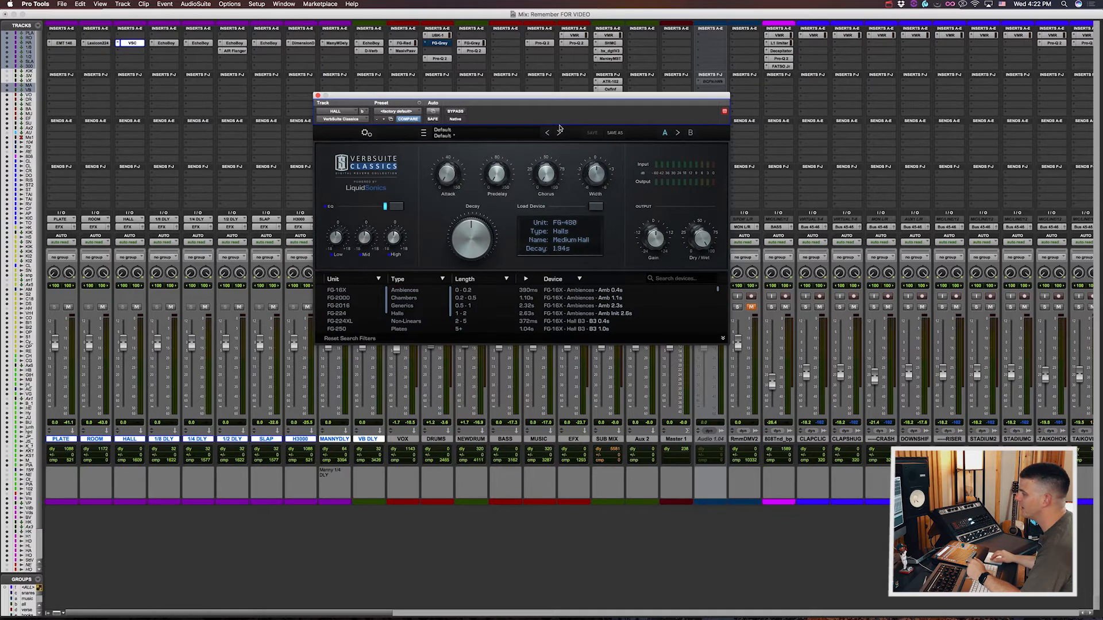
drag(577, 97, 483, 100)
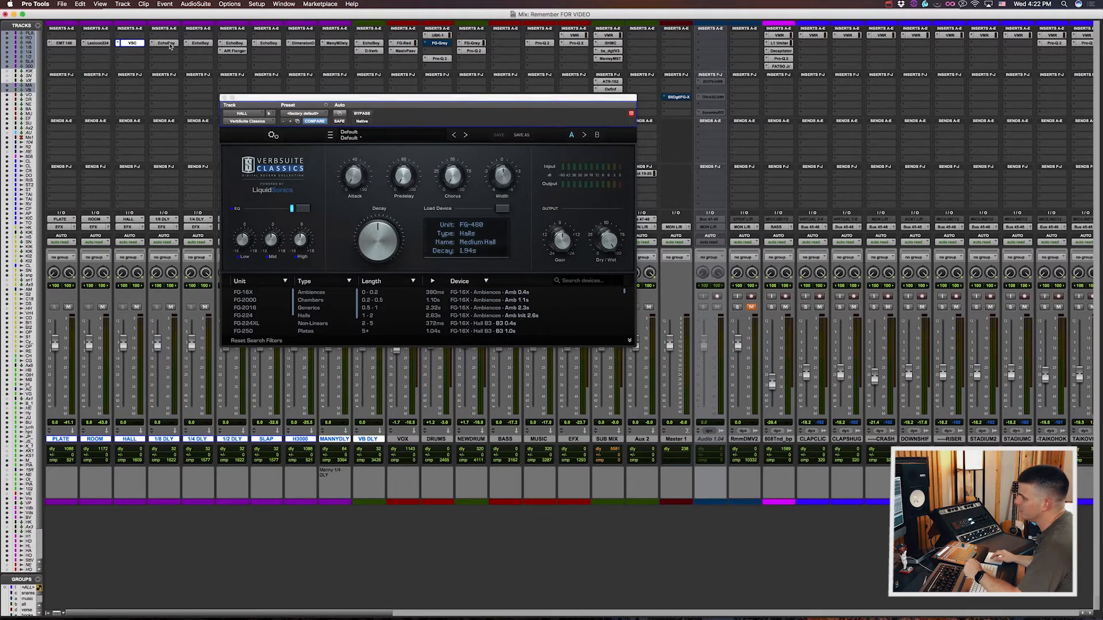
Step: Compare the EchoBoy settings on the 1/8, 1/4 and 1/2 DLY returns, and view the AIR Flanger on 1/2 DLY
click(169, 45)
drag(383, 100, 424, 103)
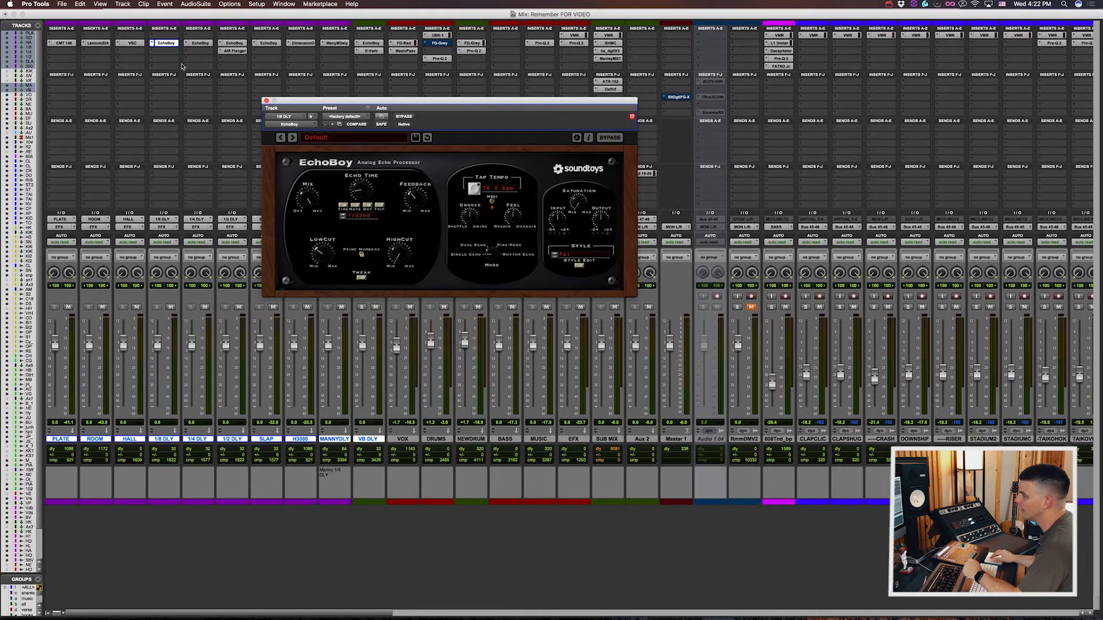
click(200, 43)
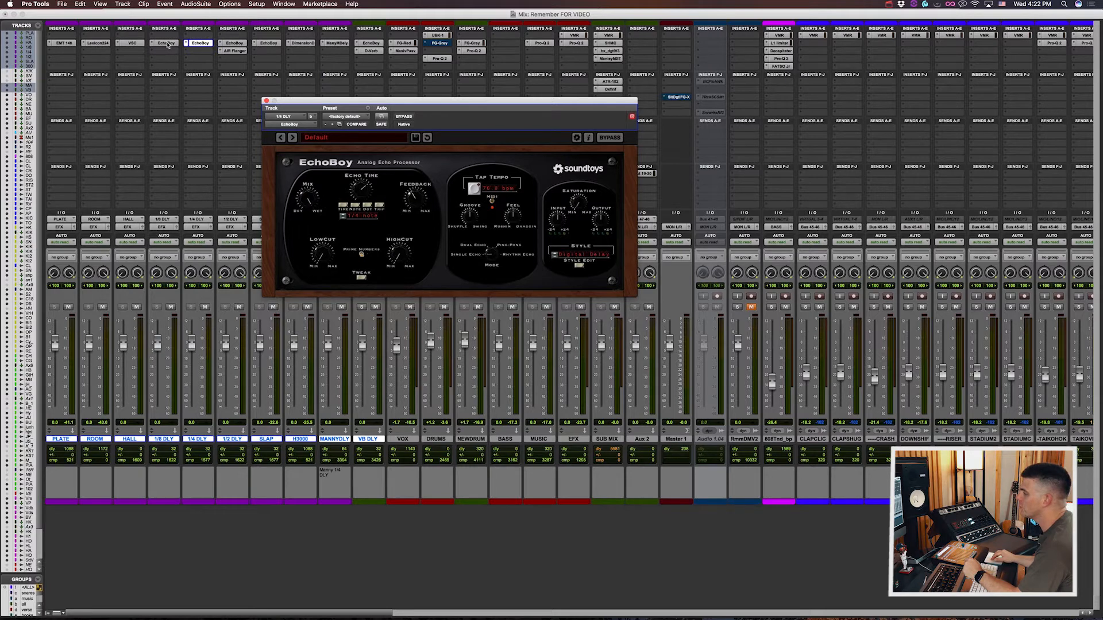
click(166, 43)
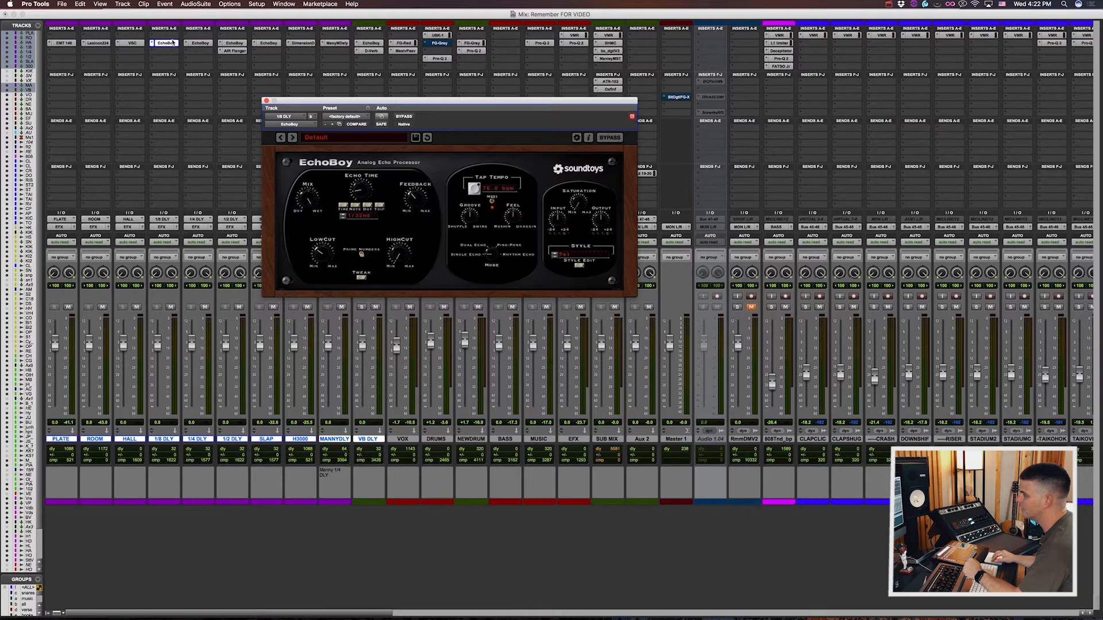
click(200, 43)
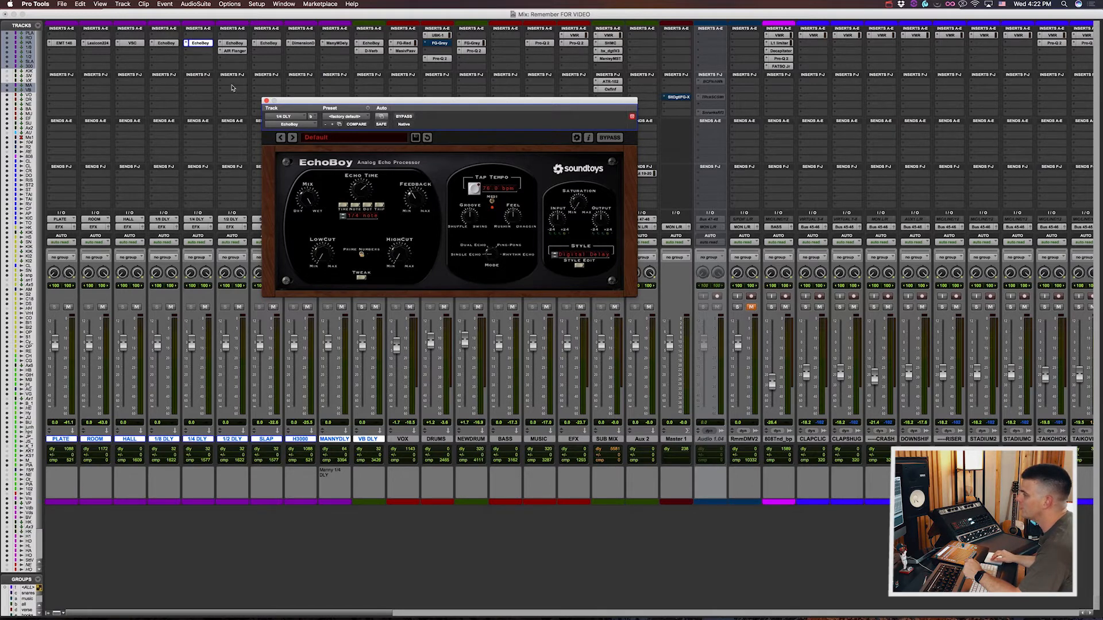
click(234, 43)
click(236, 44)
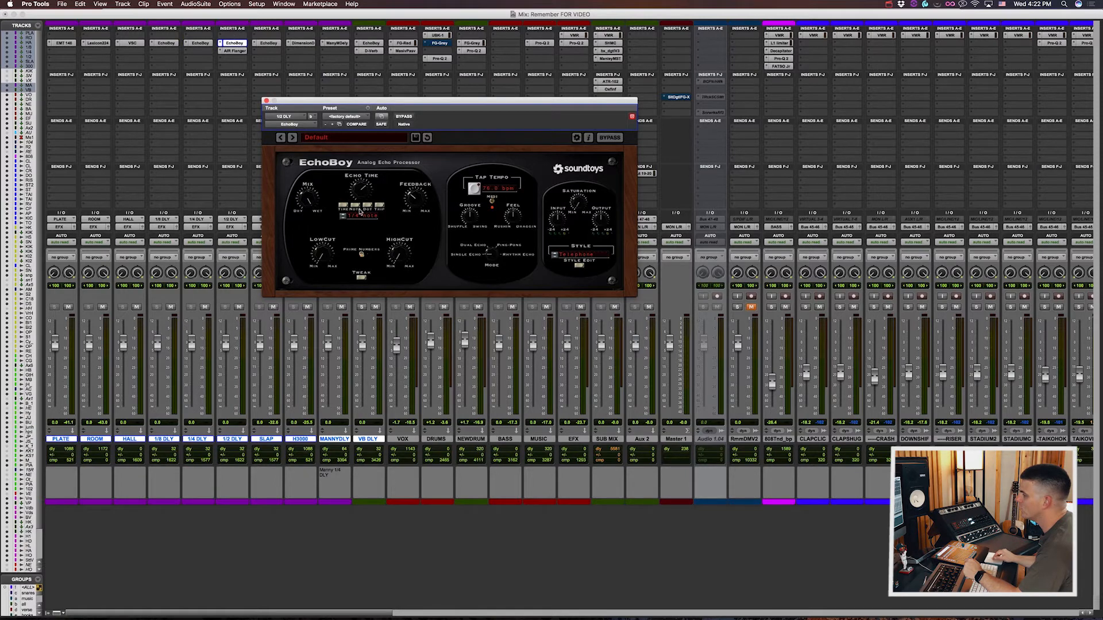
click(235, 51)
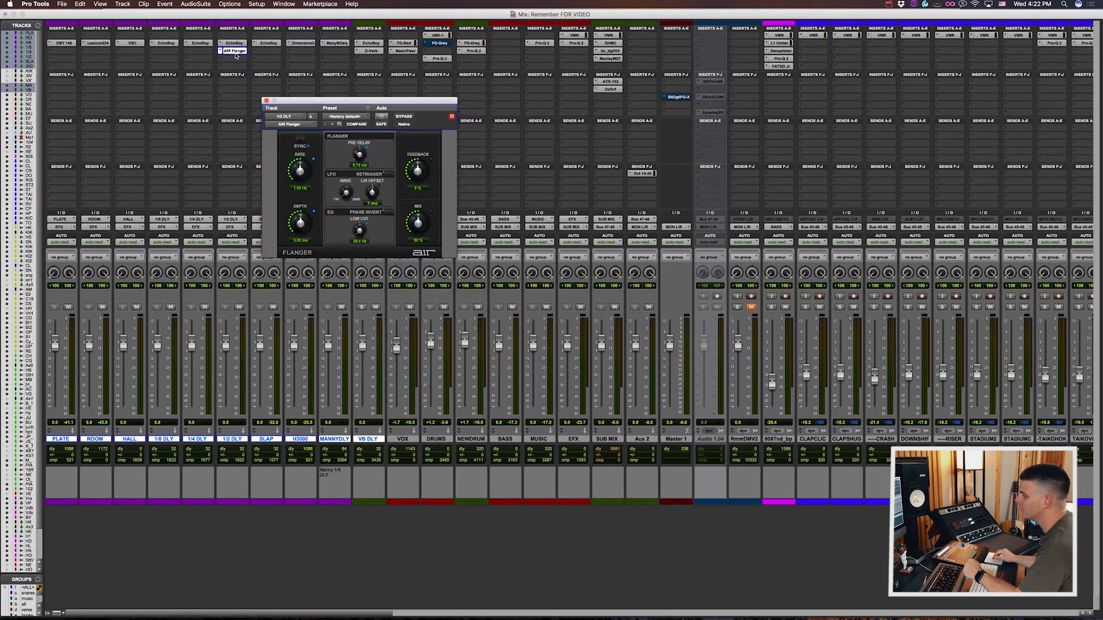
click(235, 53)
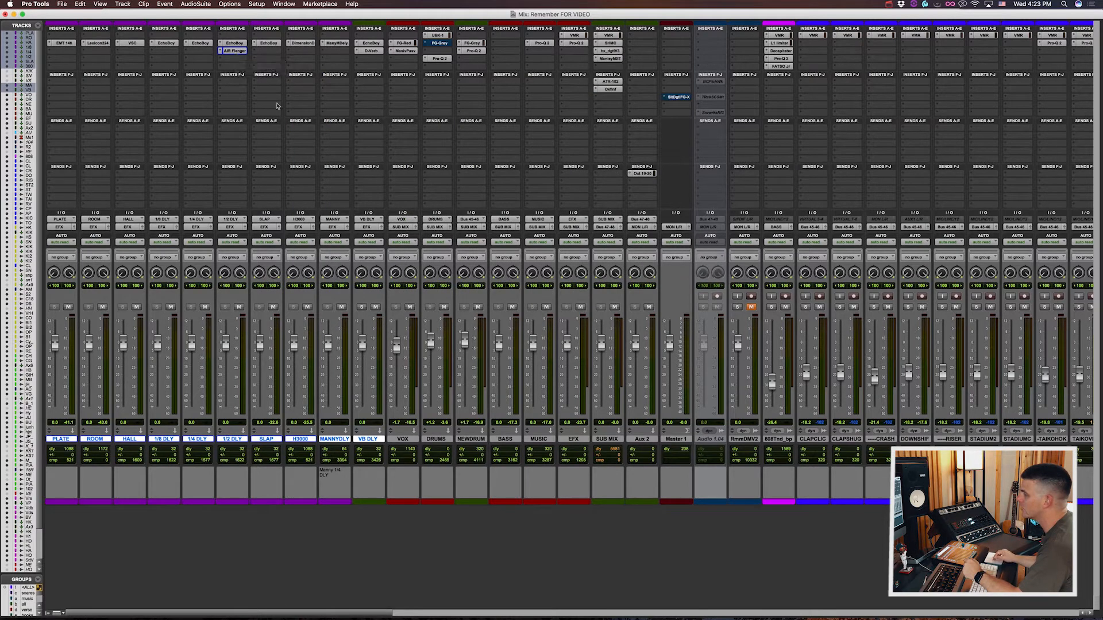
Step: Inspect the EchoBoy on the SLAP return and the Roland Dimension D on the H3000 return
click(269, 43)
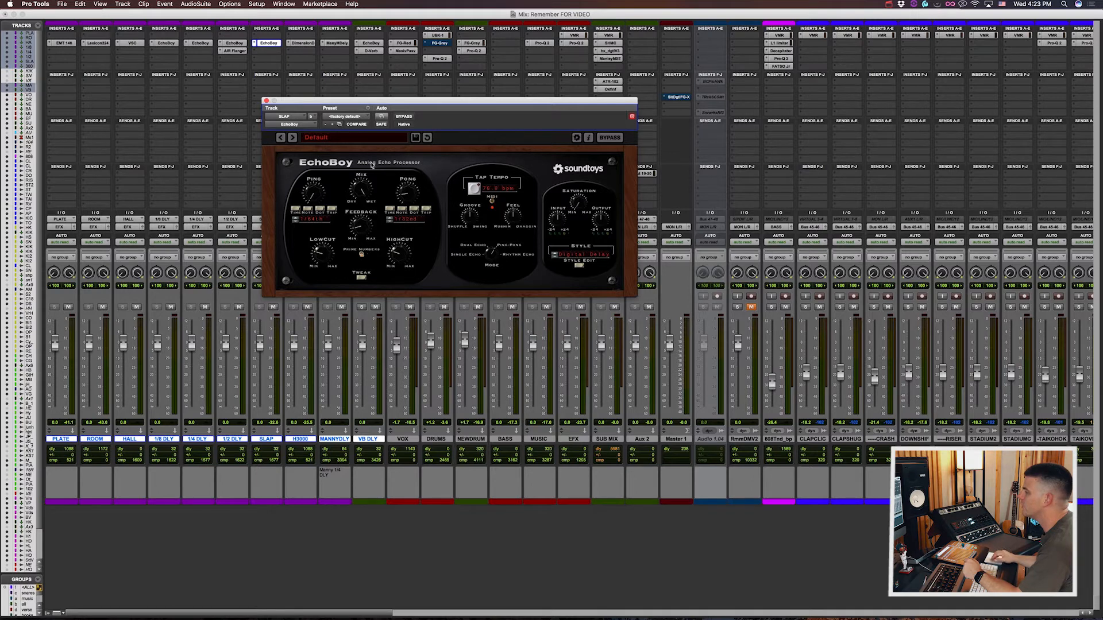
click(268, 41)
key(Escape)
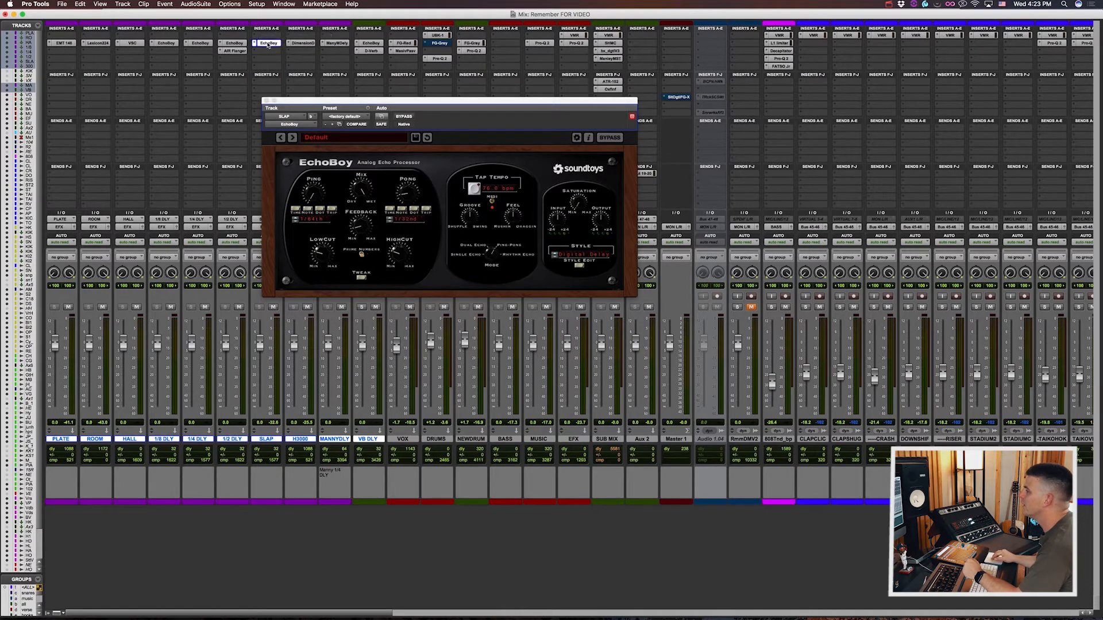
click(304, 43)
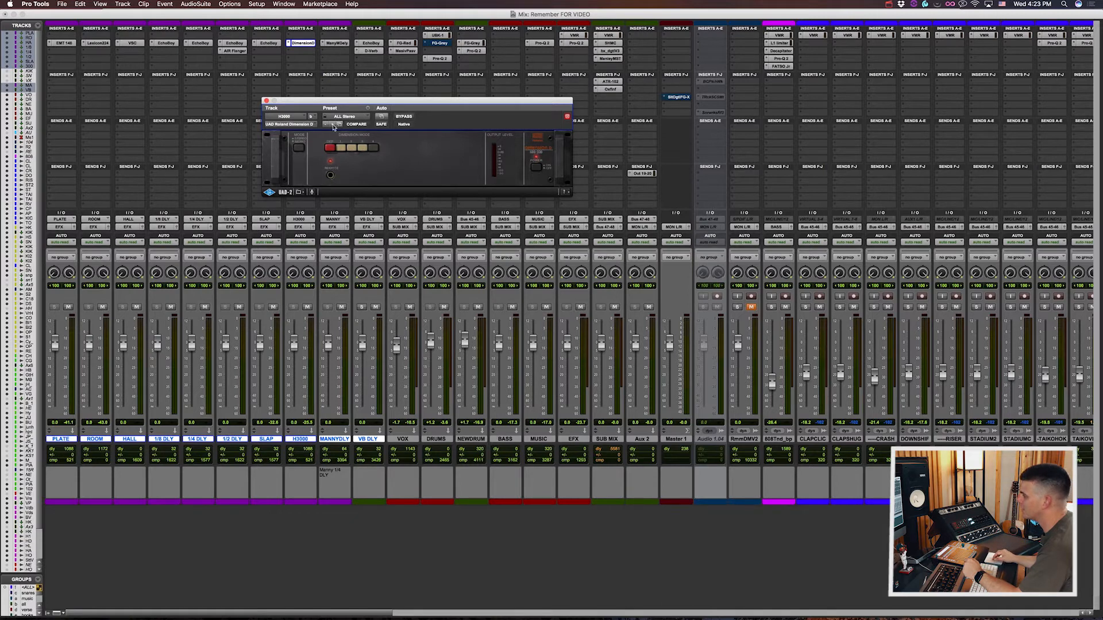
drag(348, 105, 309, 105)
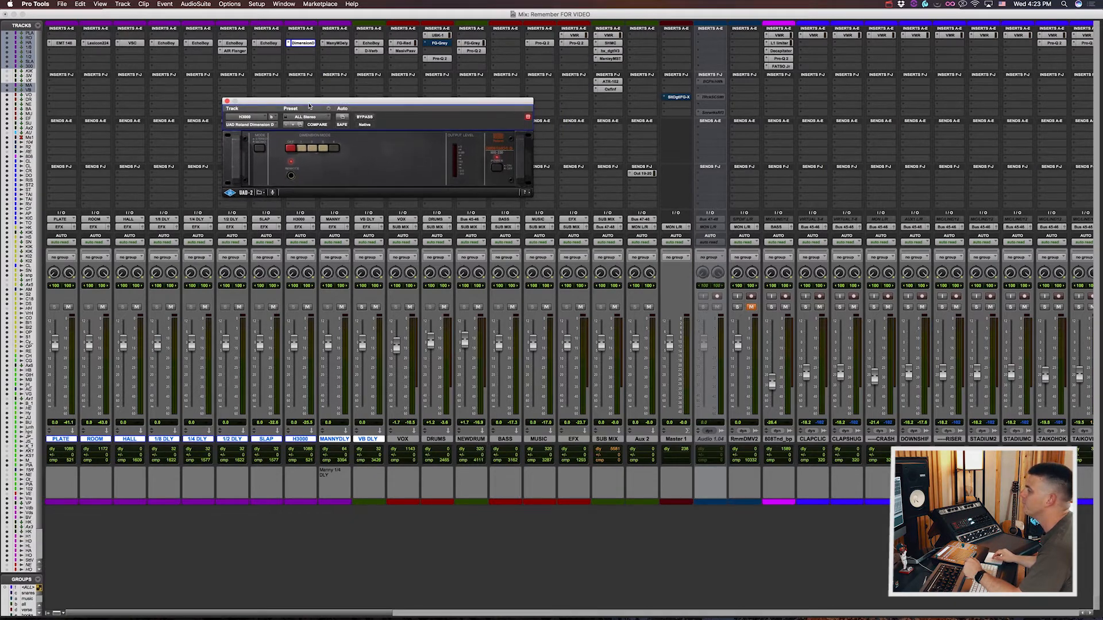
click(312, 44)
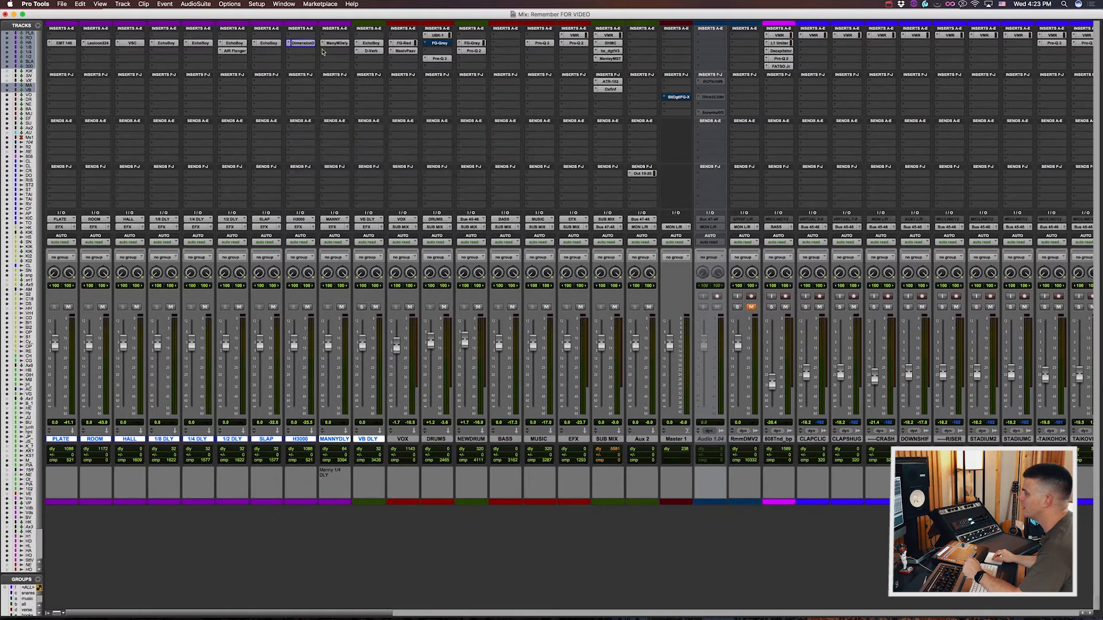
Step: Inspect the delay plug-in on the MANNY DLY return and the EchoBoy and D-Verb on the VB DLY return
click(341, 44)
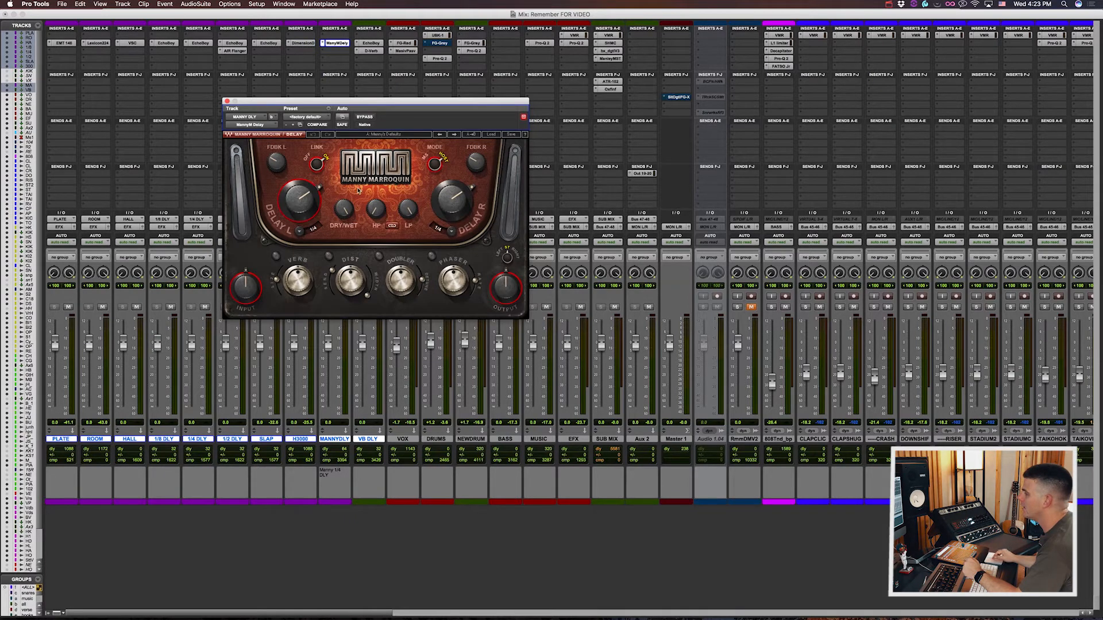
mouse_move(348, 282)
click(340, 44)
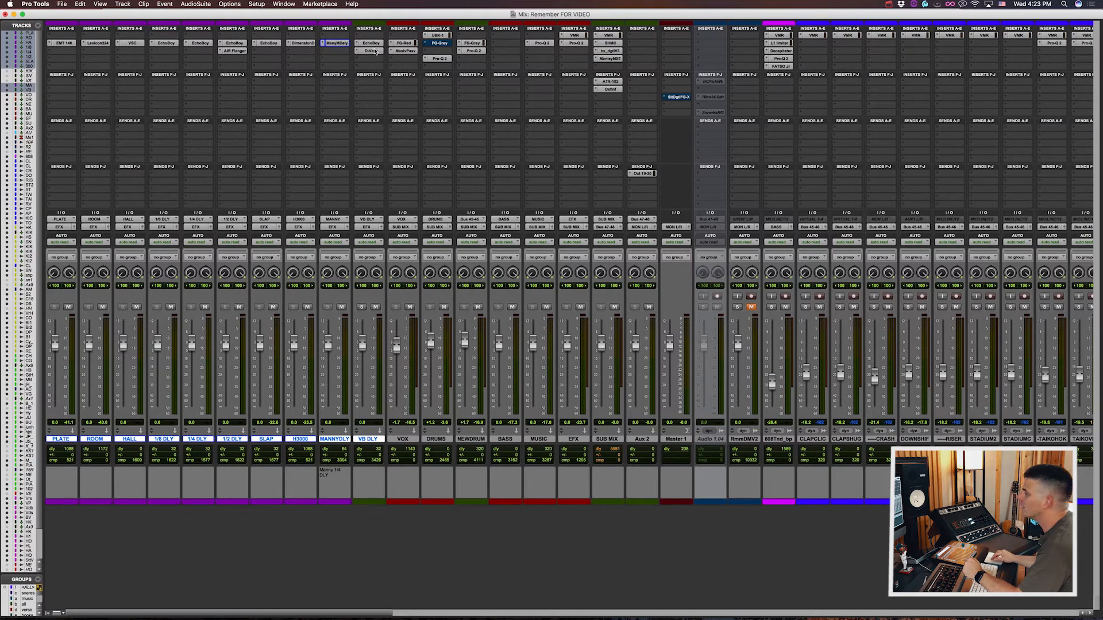
click(373, 44)
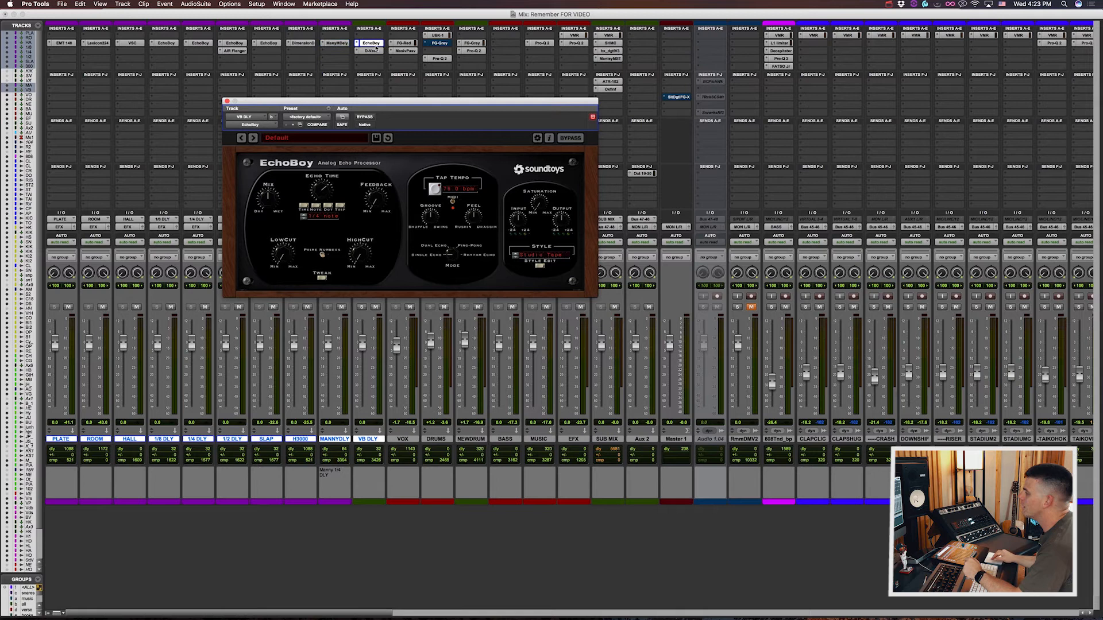
click(376, 50)
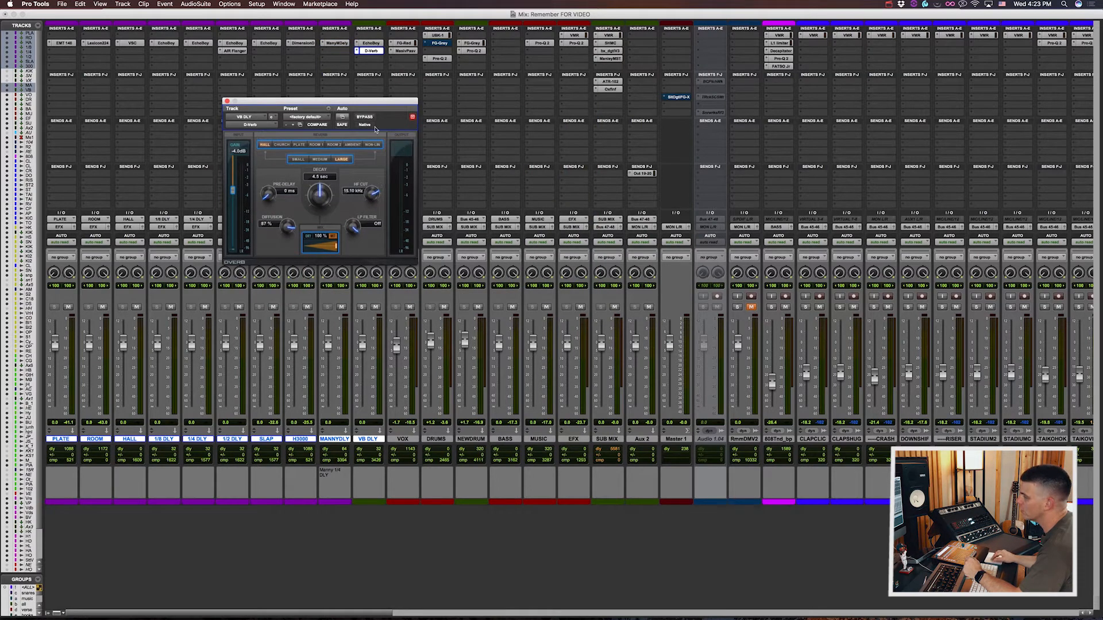
click(374, 52)
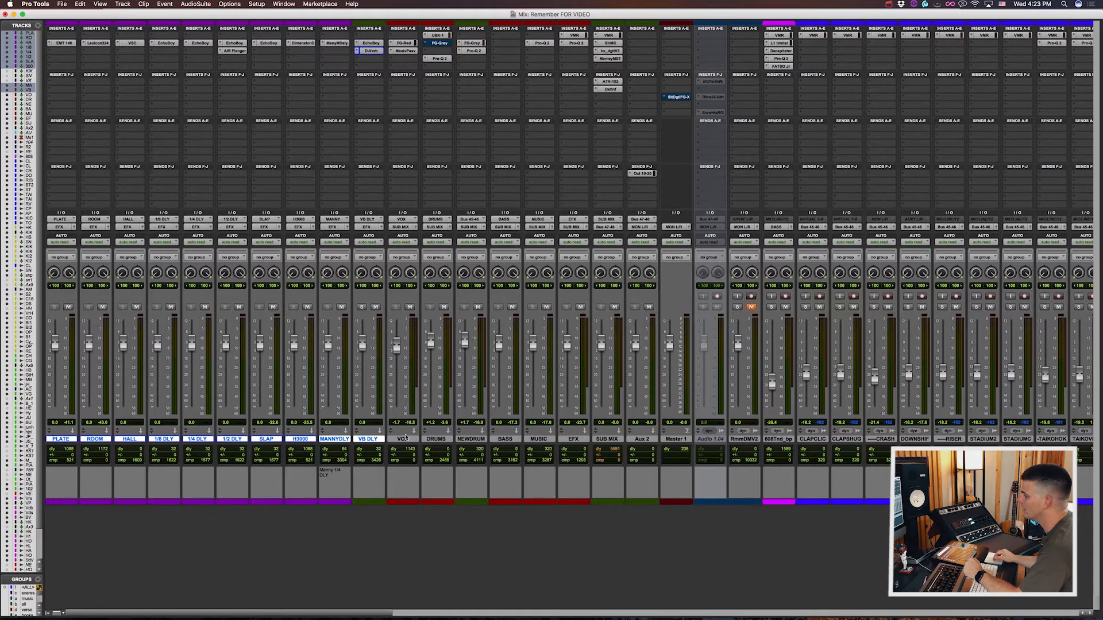
Step: Select the VOX through EFX bus tracks and bring them into view in the Edit window
click(402, 439)
shift+click(574, 439)
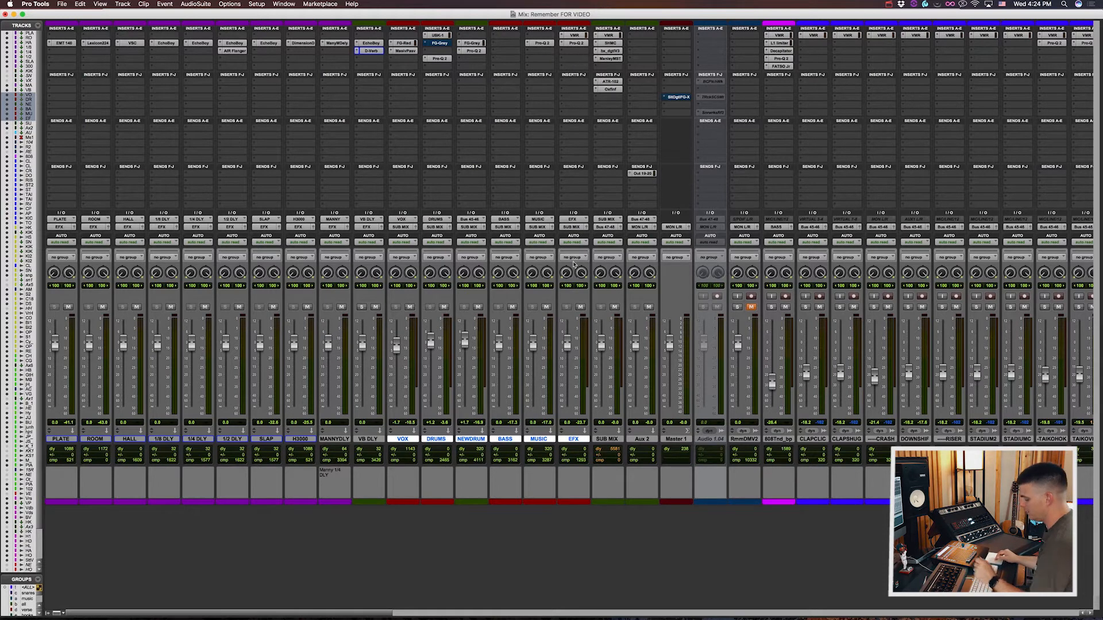
key(super+equal)
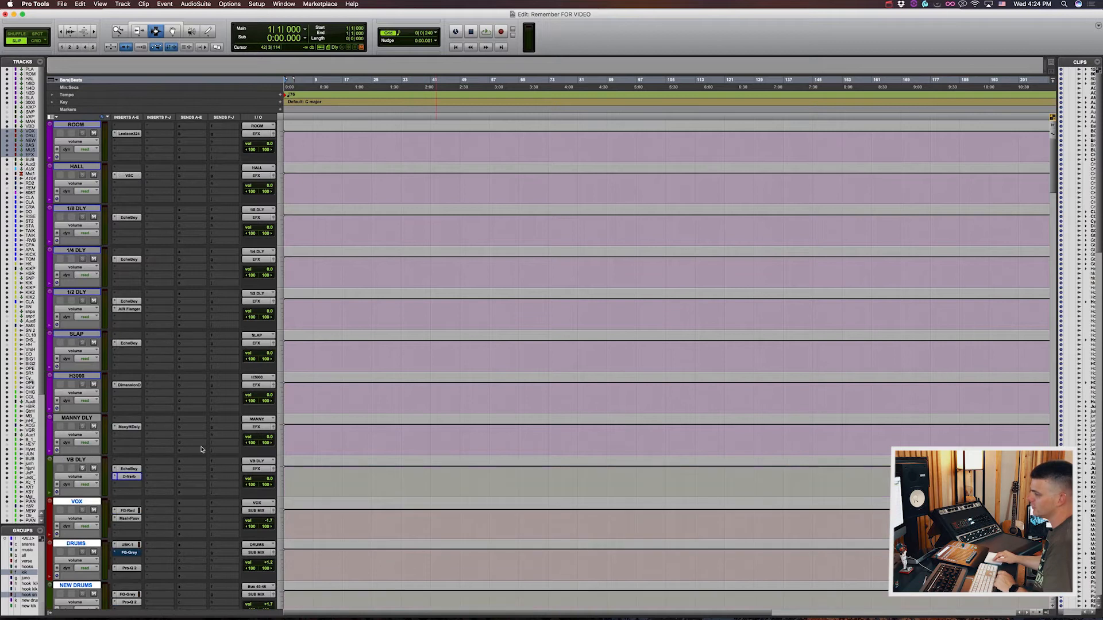
scroll(201, 449, down, 8)
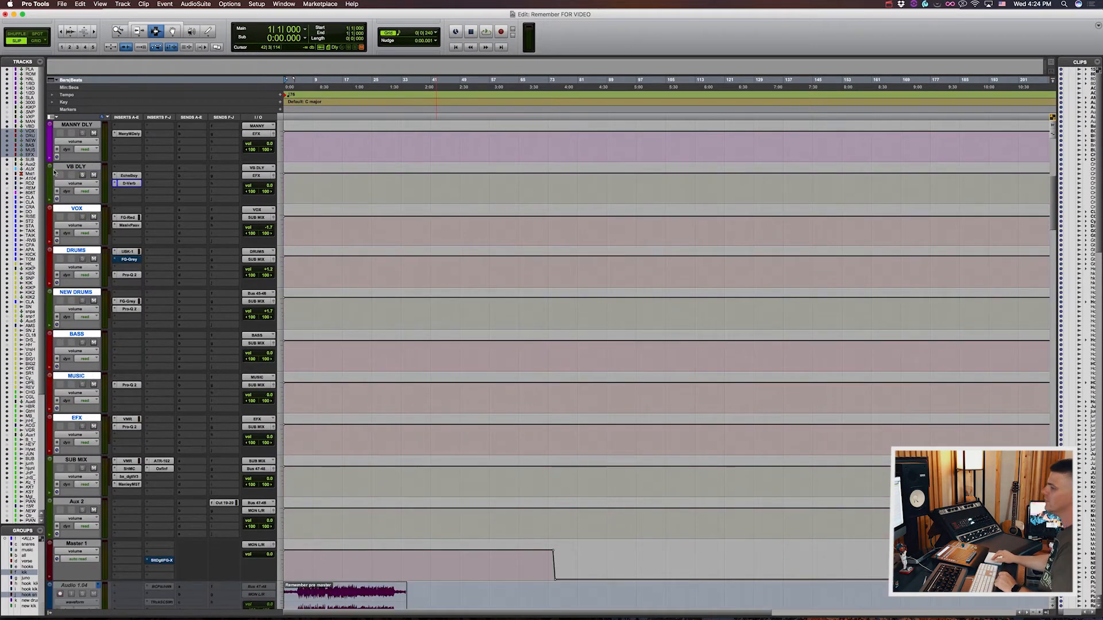
Step: Select the VOX bus and inspect its FG-Red compressor and Manley Massive Passive EQ, plus the UBK-1 on the DRUMS bus
click(68, 167)
click(91, 210)
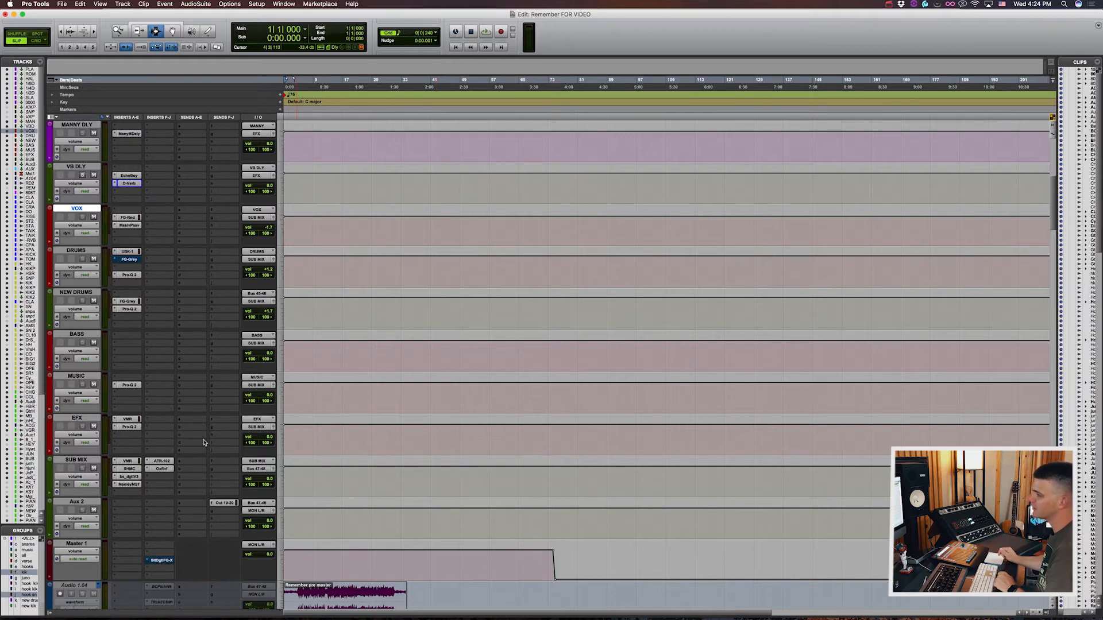
click(129, 217)
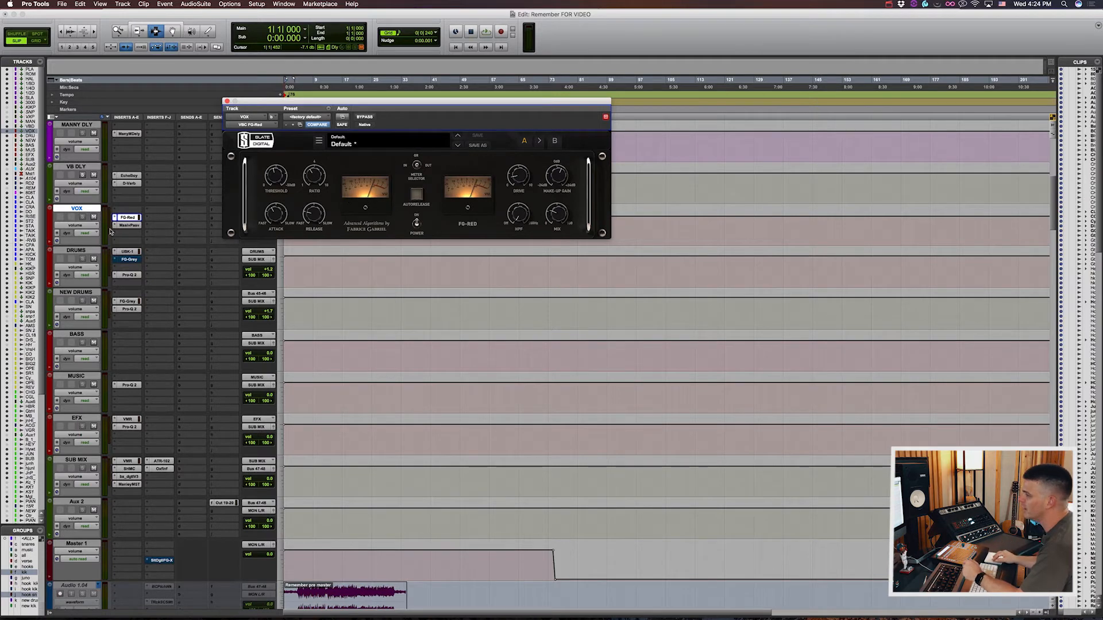
click(120, 225)
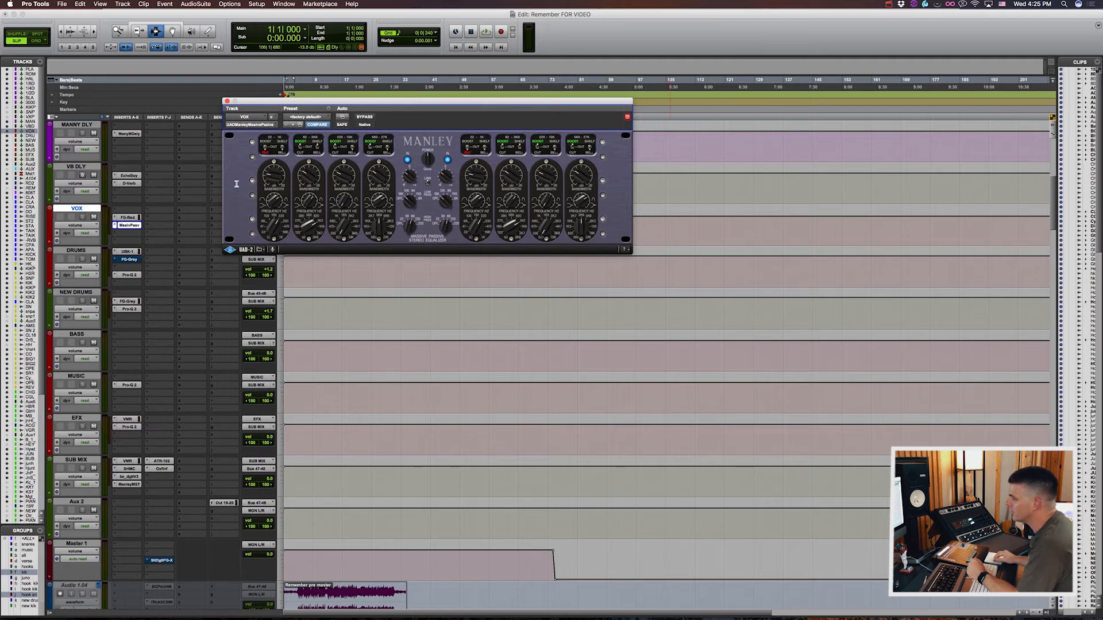
click(135, 224)
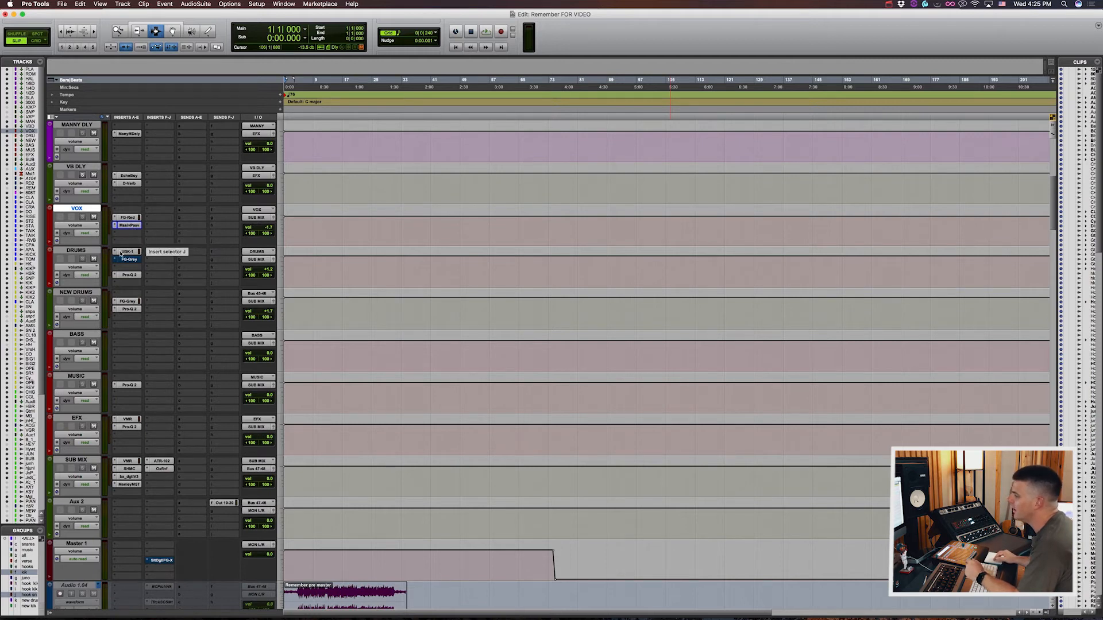
click(116, 252)
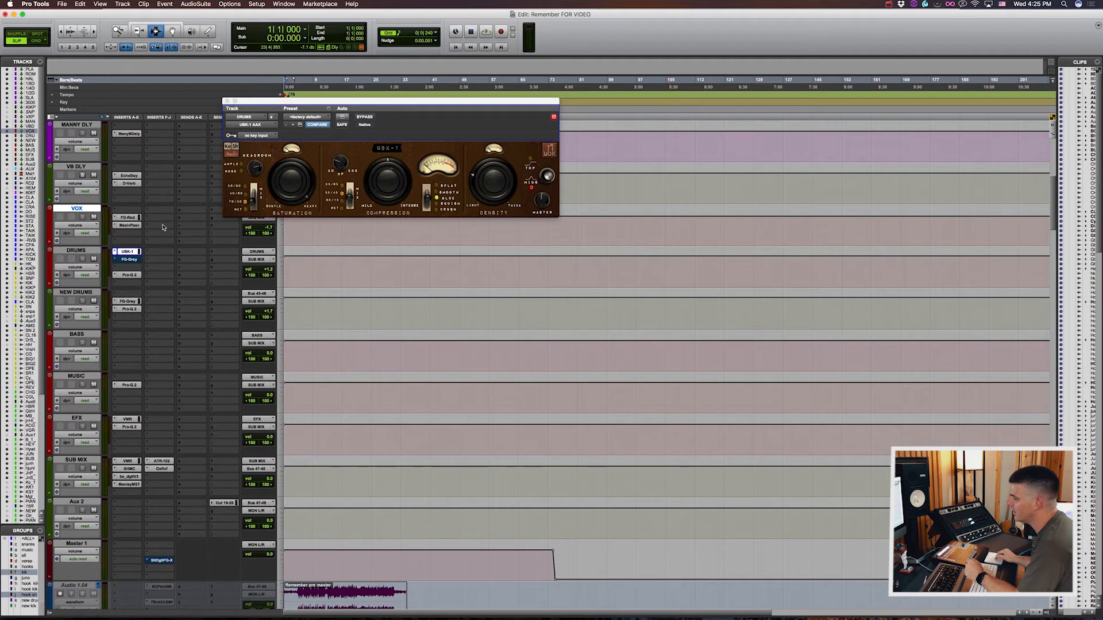
click(138, 252)
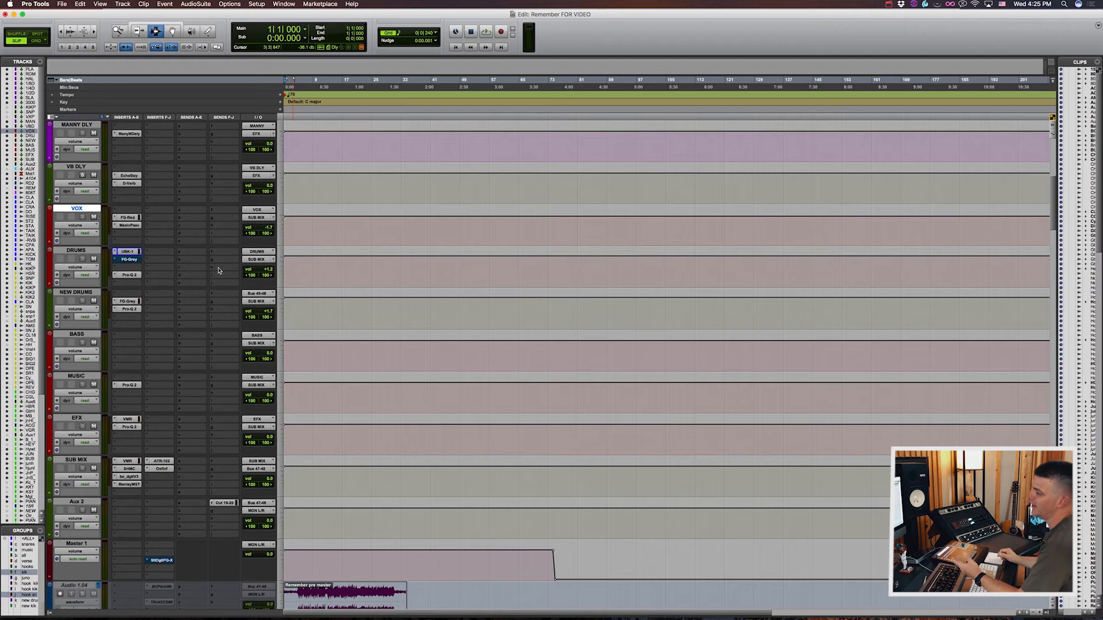
Step: Look through the individual drum tracks below the bus tracks in the Edit window
scroll(414, 414, down, 4)
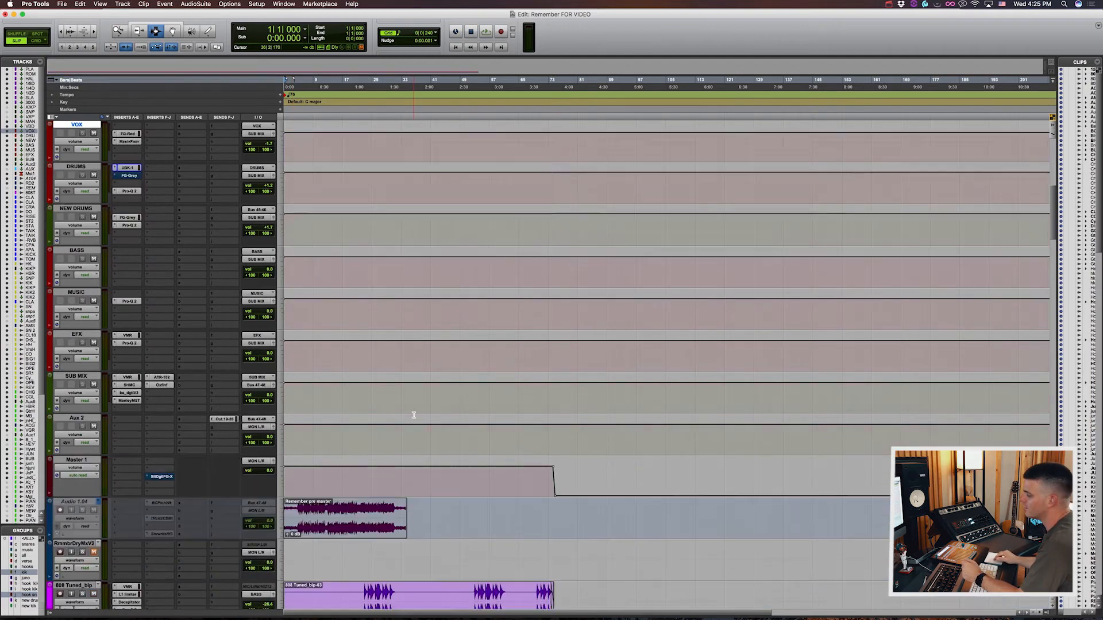
scroll(413, 415, down, 15)
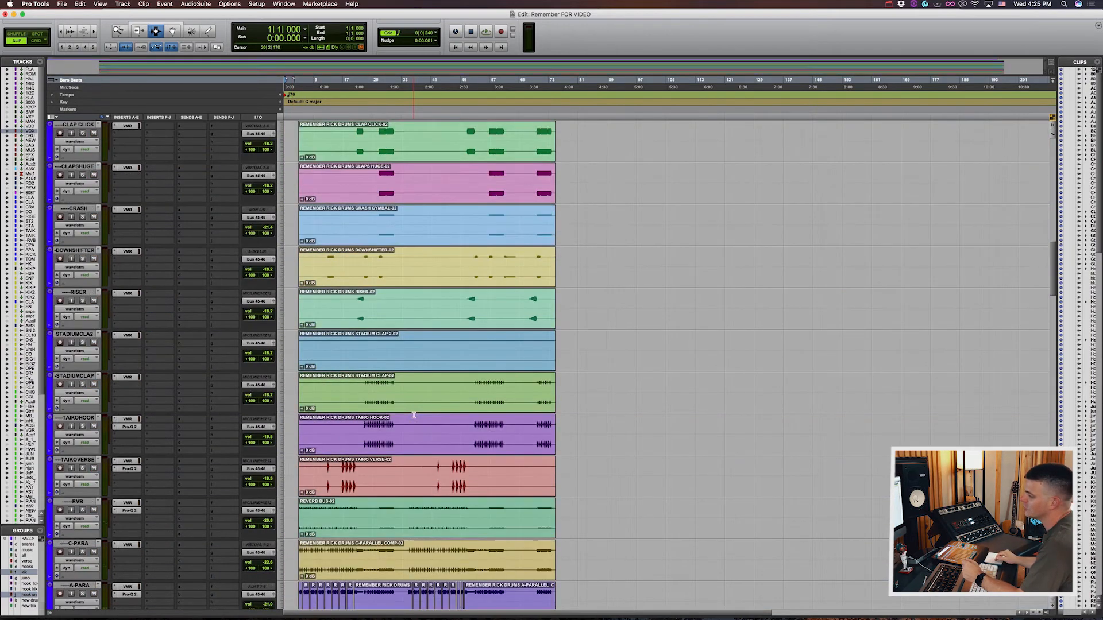
scroll(413, 415, down, 15)
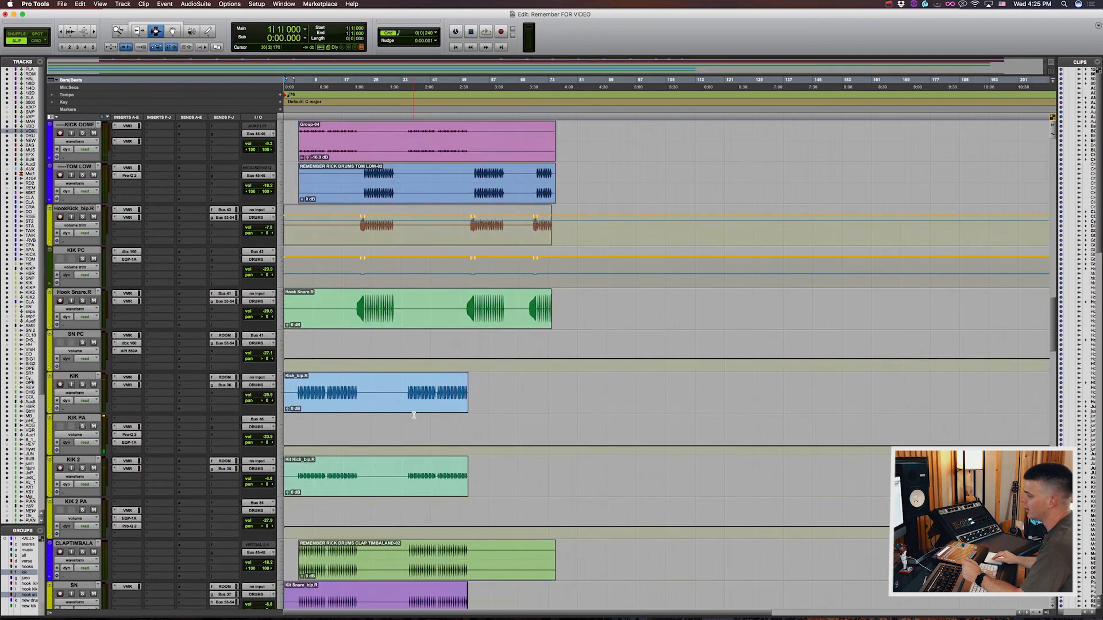
scroll(413, 415, up, 15)
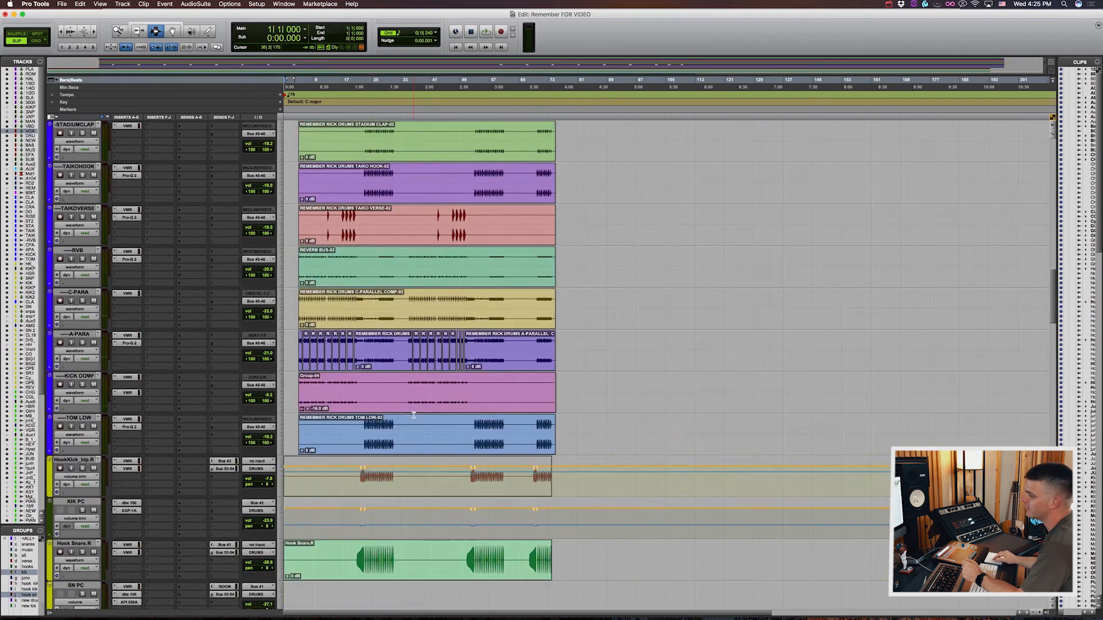
Step: Select the DRUMS bus and inspect its UBK-1 and Pro-Q 2 plug-ins
scroll(414, 414, up, 15)
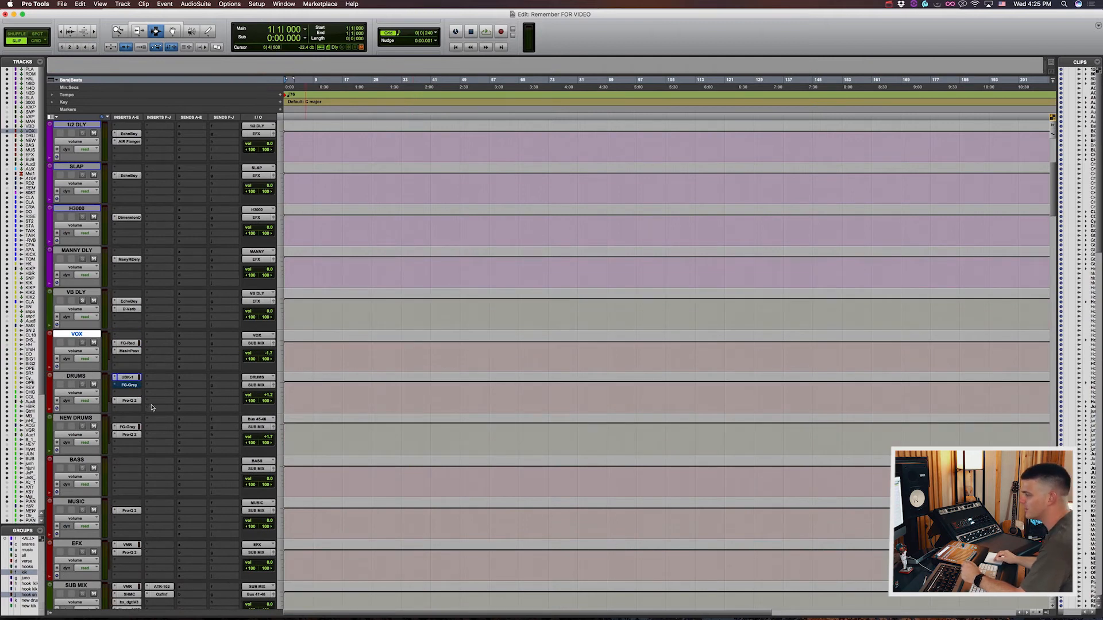
click(91, 377)
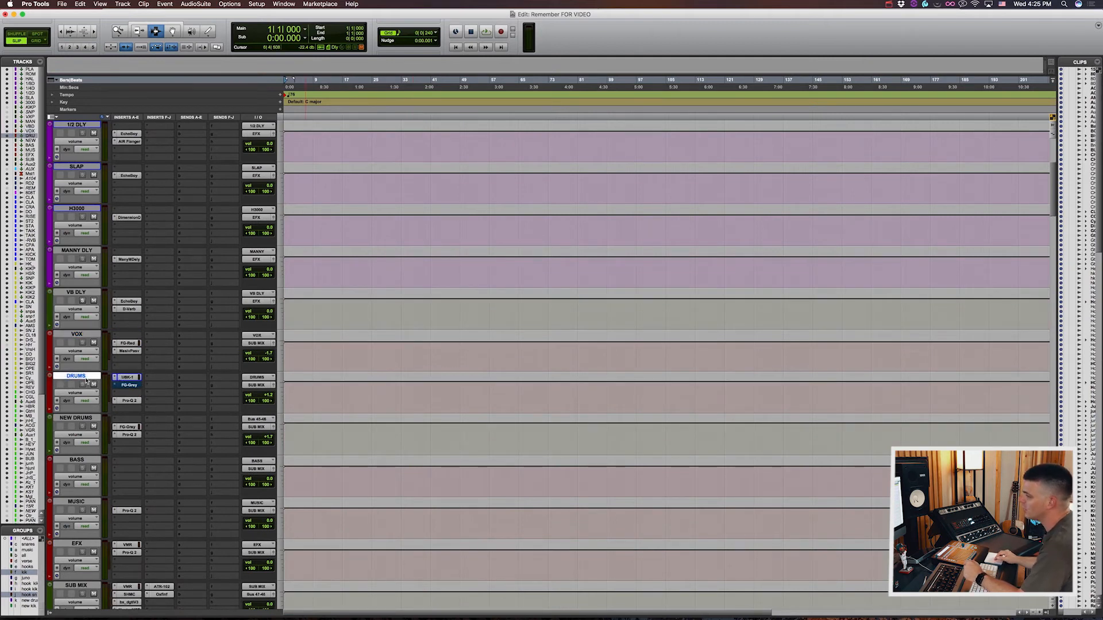
click(126, 378)
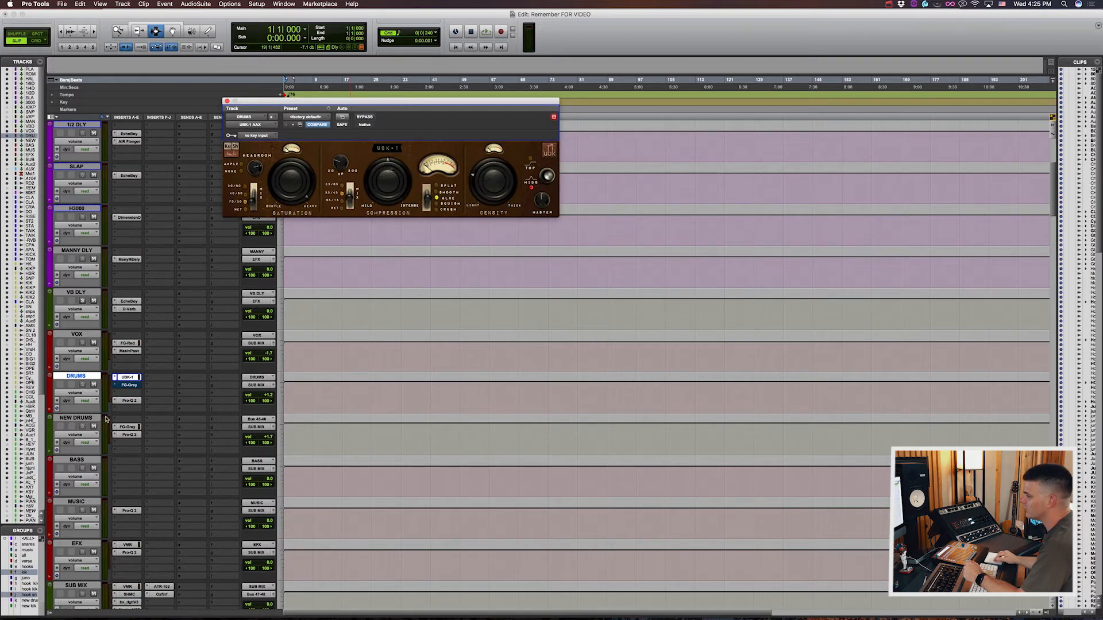
click(129, 401)
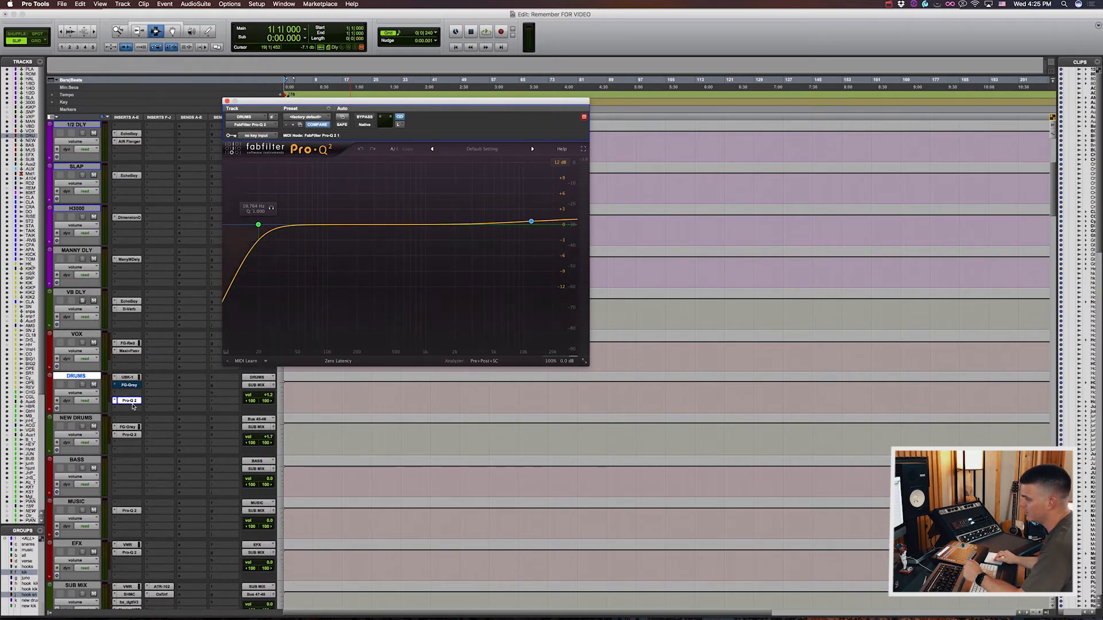
click(130, 401)
Step: Select the NEW DRUMS bus and inspect its FG-Grey compressor and Pro-Q 2 EQ
click(96, 418)
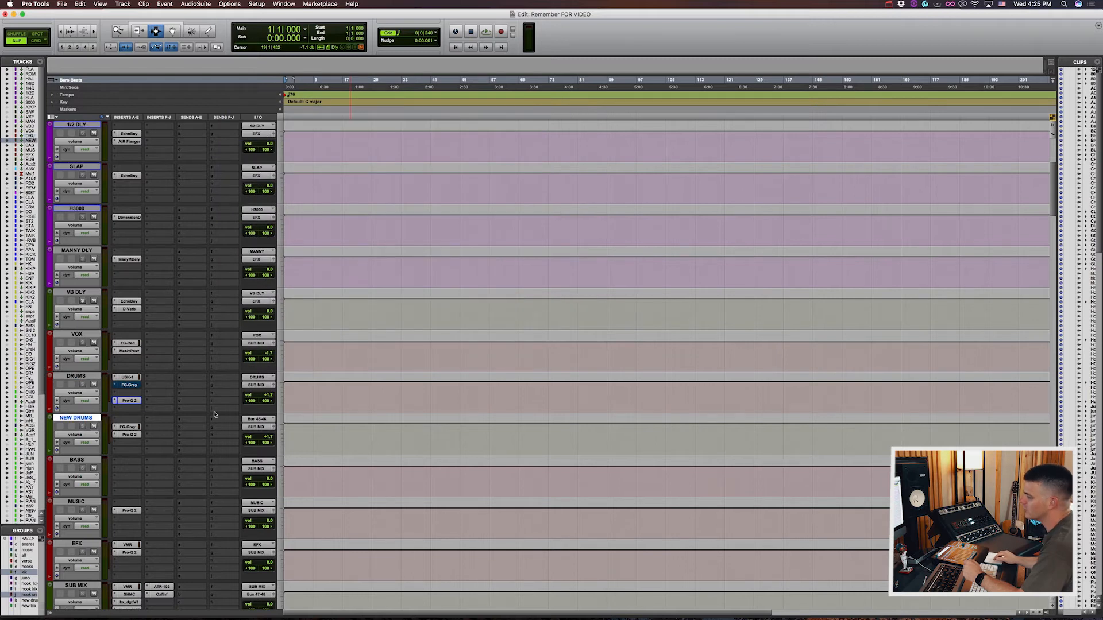
scroll(214, 414, down, 1)
click(127, 385)
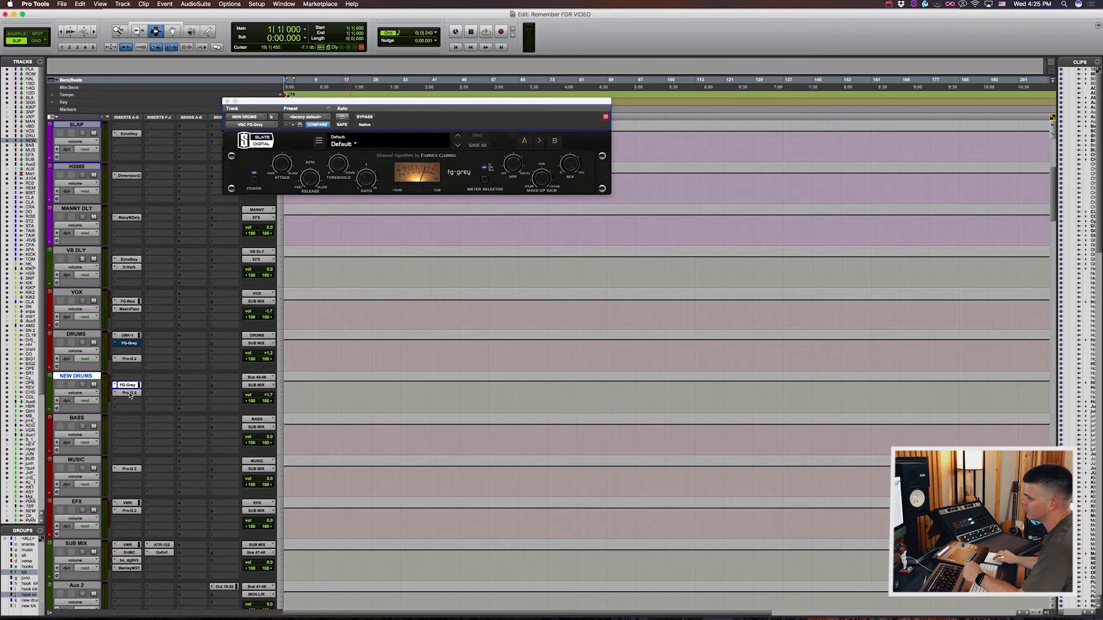
click(129, 393)
click(130, 393)
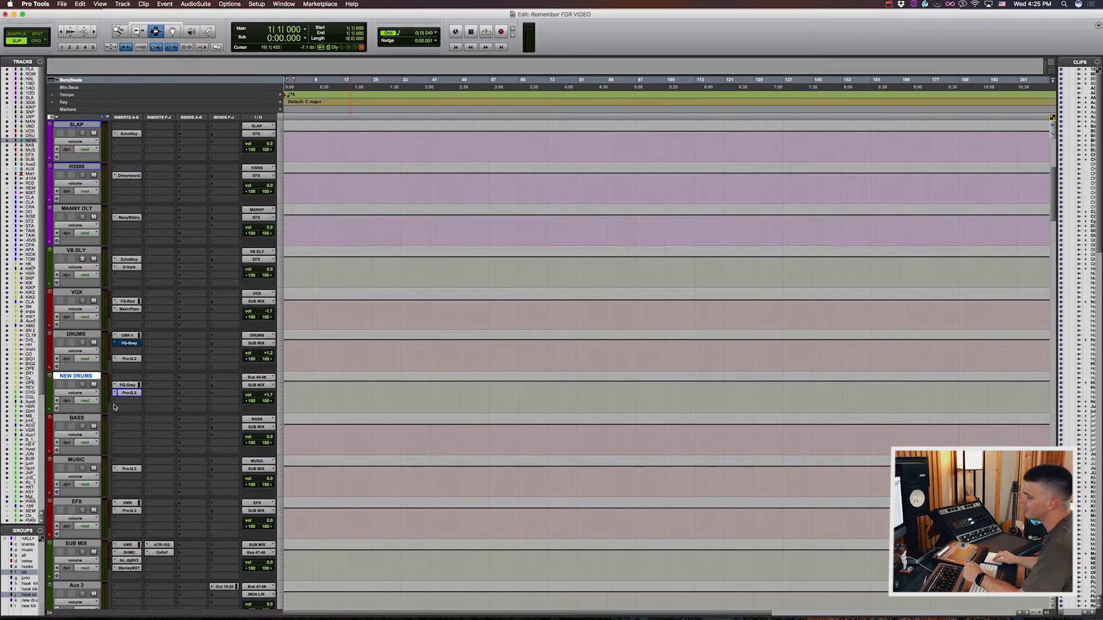
Step: Review the BASS bus and inspect the Pro-Q 2 EQ curve on the MUSIC bus
scroll(131, 317, down, 3)
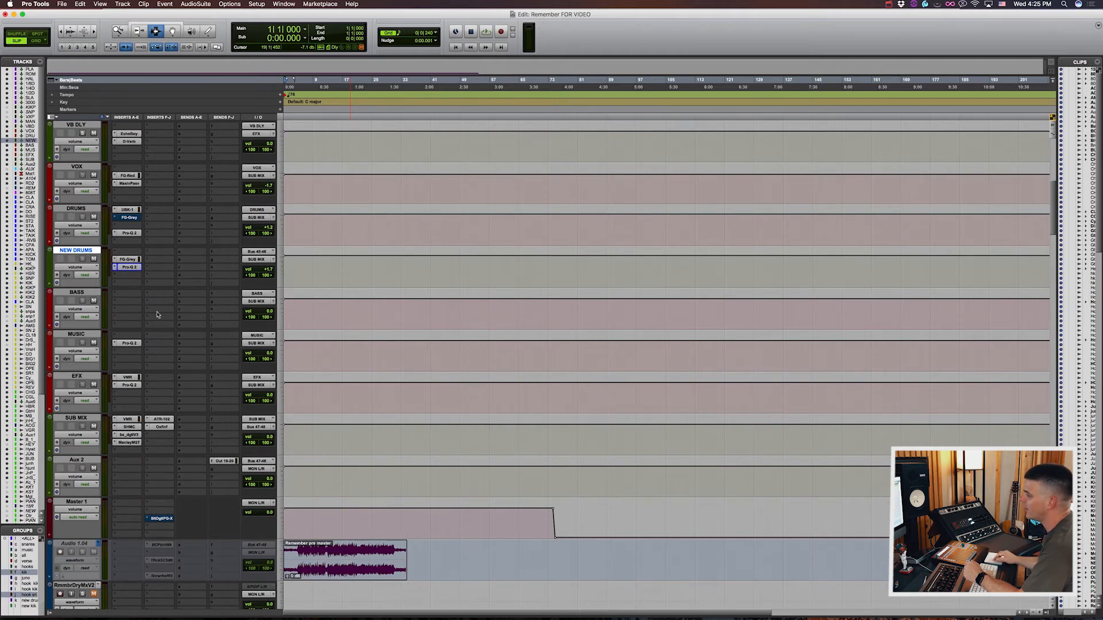
scroll(158, 315, down, 4)
scroll(120, 193, up, 2)
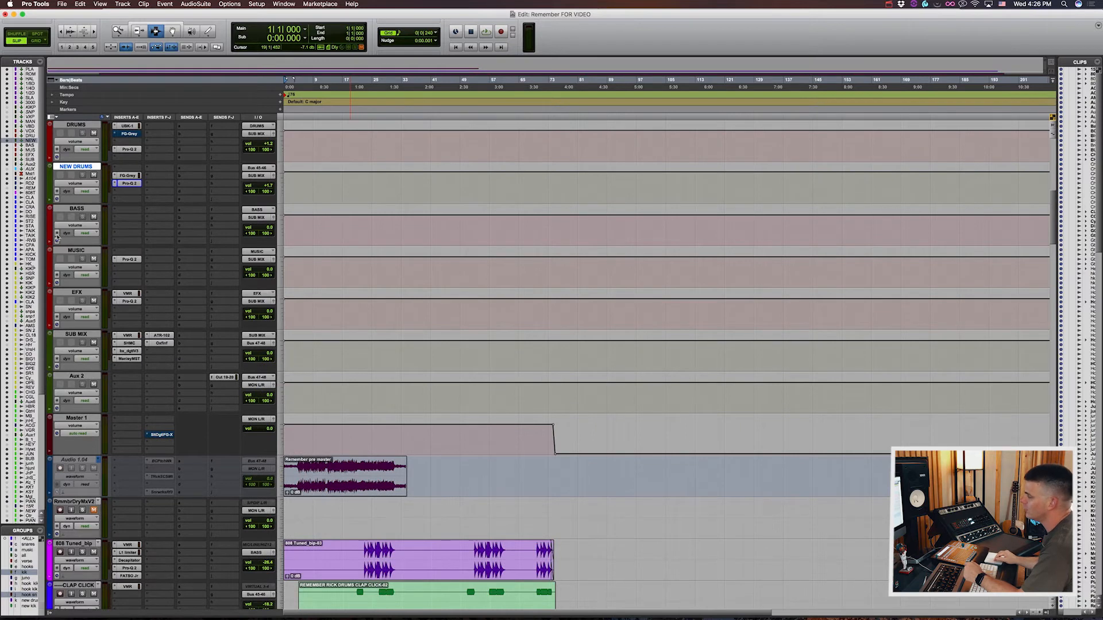
click(129, 260)
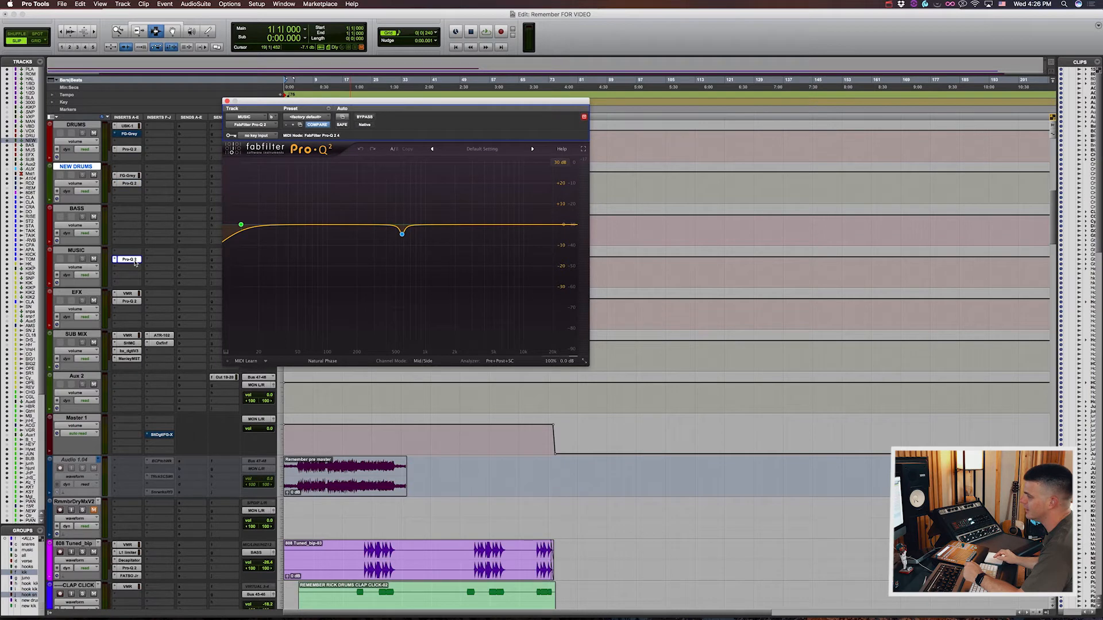
mouse_move(401, 236)
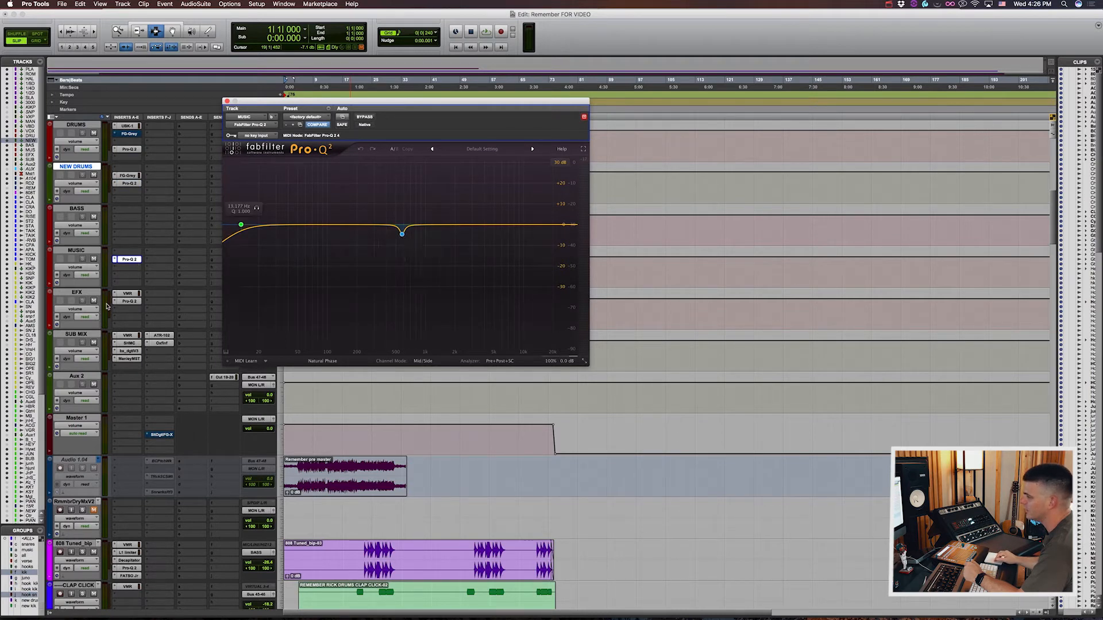
click(129, 260)
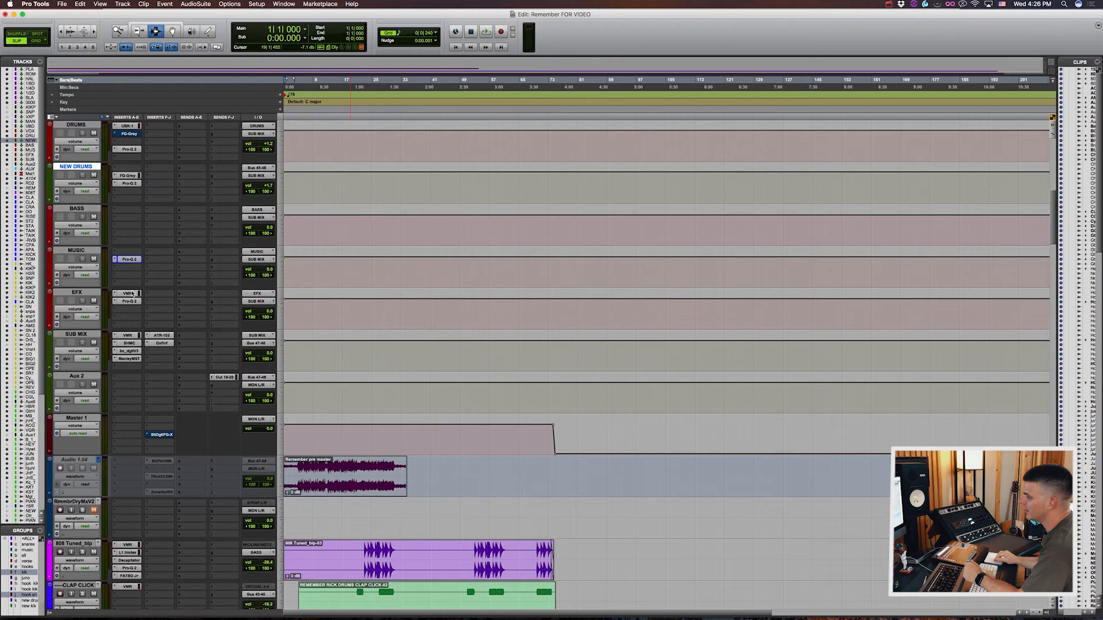
Step: Inspect the Virtual Mix Rack and the Pro-Q 2 low-cut filter on the EFX bus
click(128, 294)
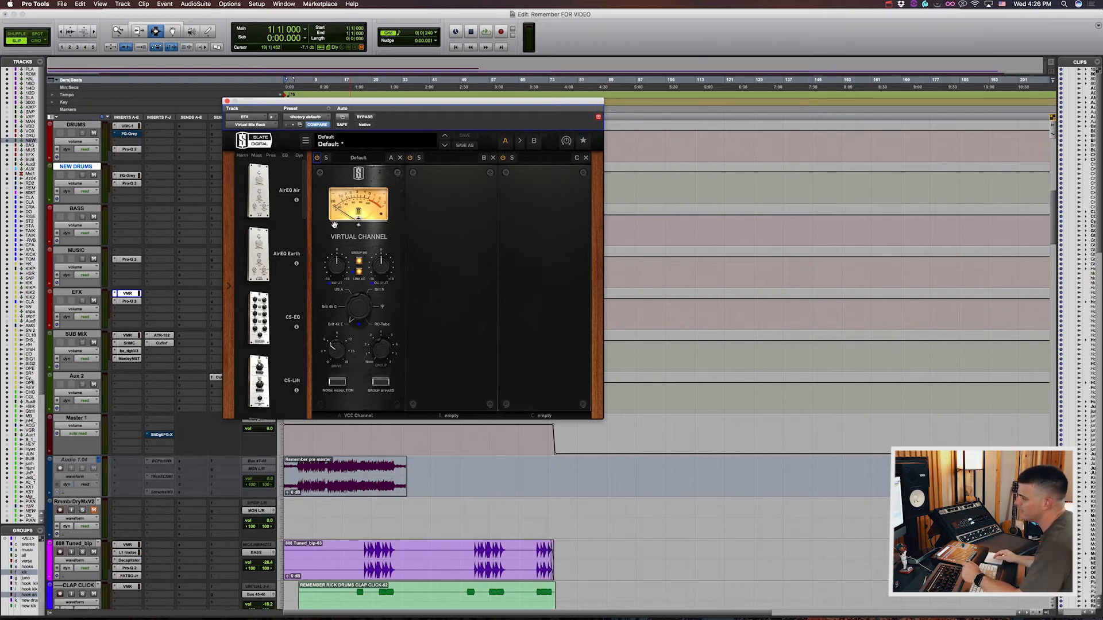
click(135, 299)
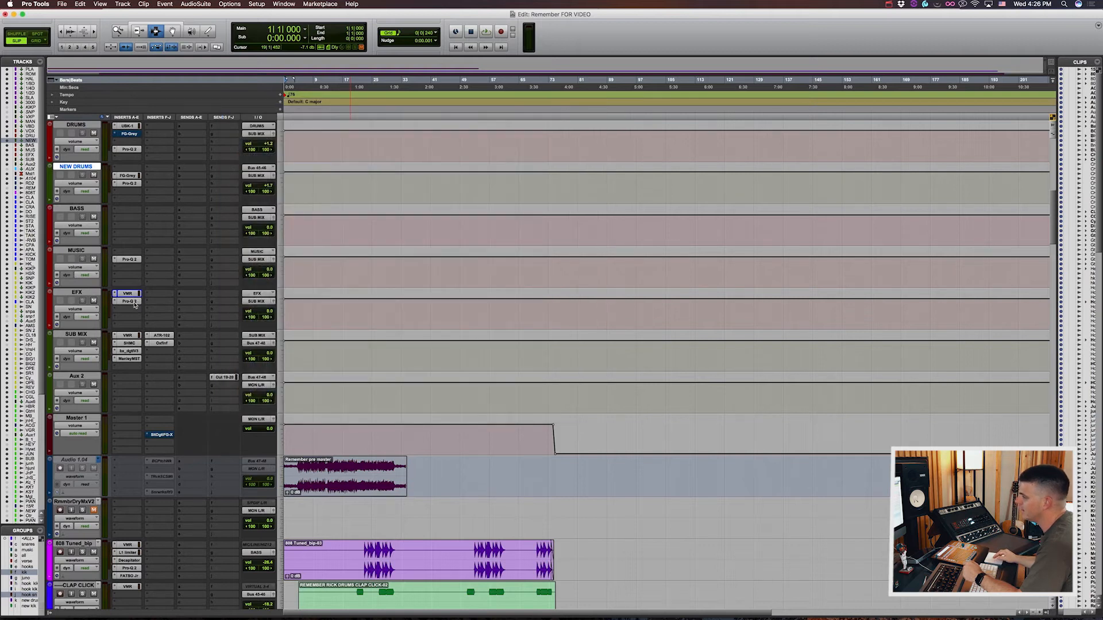
click(135, 303)
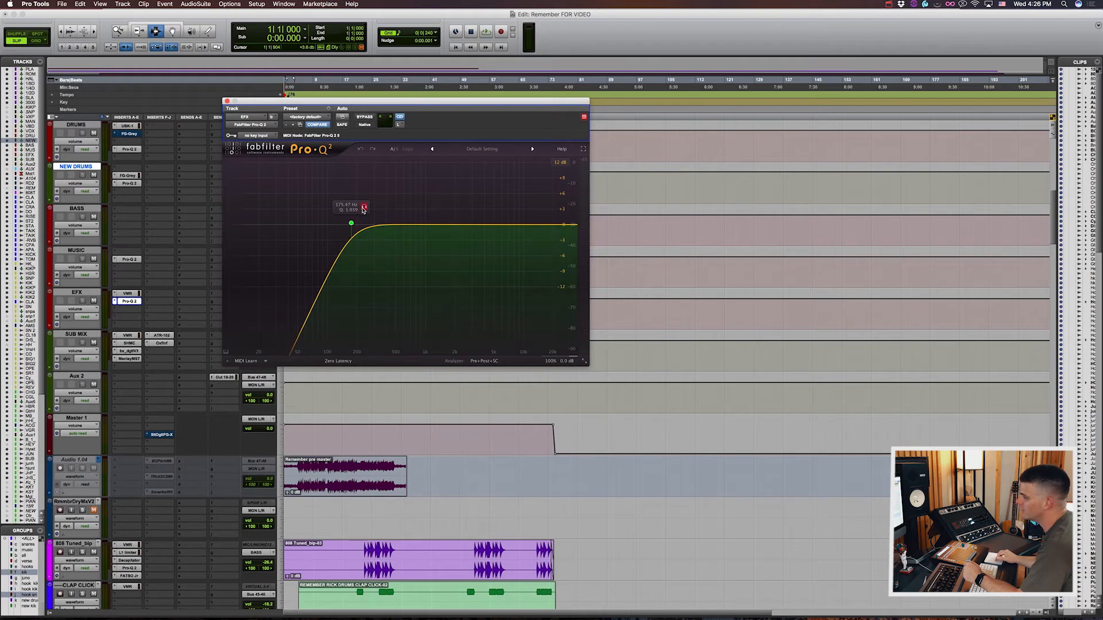
click(131, 303)
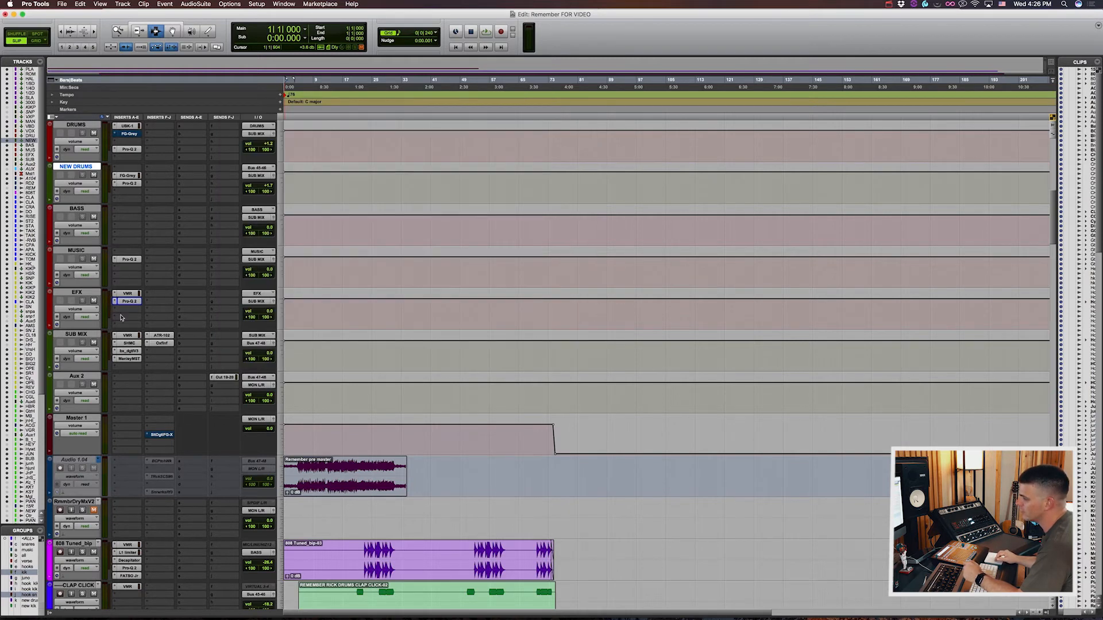
Step: Select the SUB MIX track and inspect its Virtual Mix Rack, Shadow Hills compressor, bx_digital V3 and Manley Massive Passive plug-ins
click(67, 335)
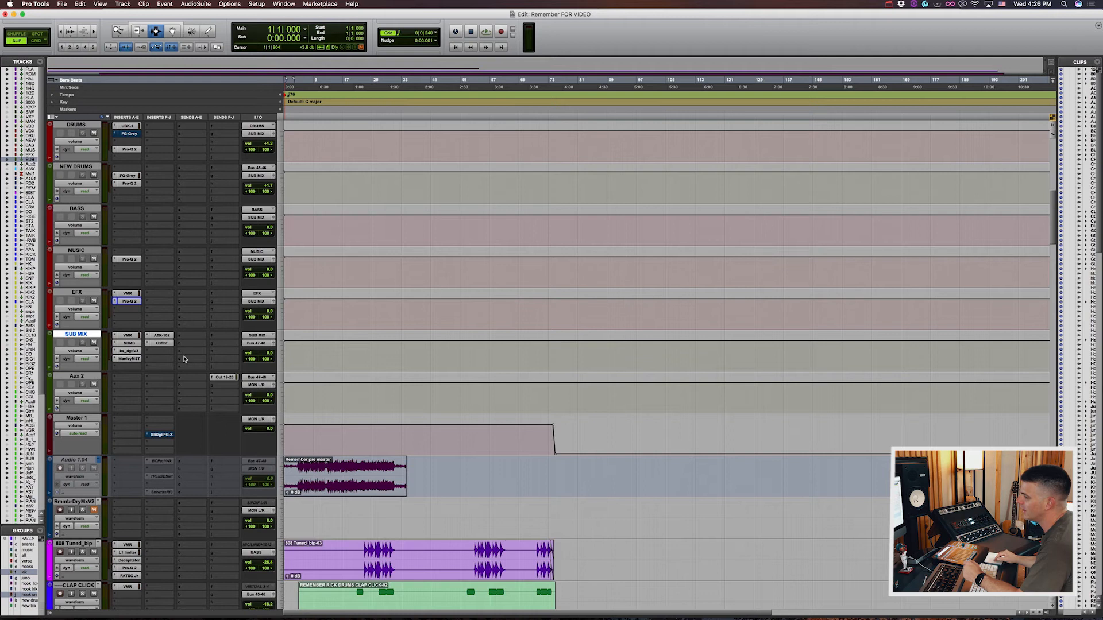
scroll(152, 336, down, 3)
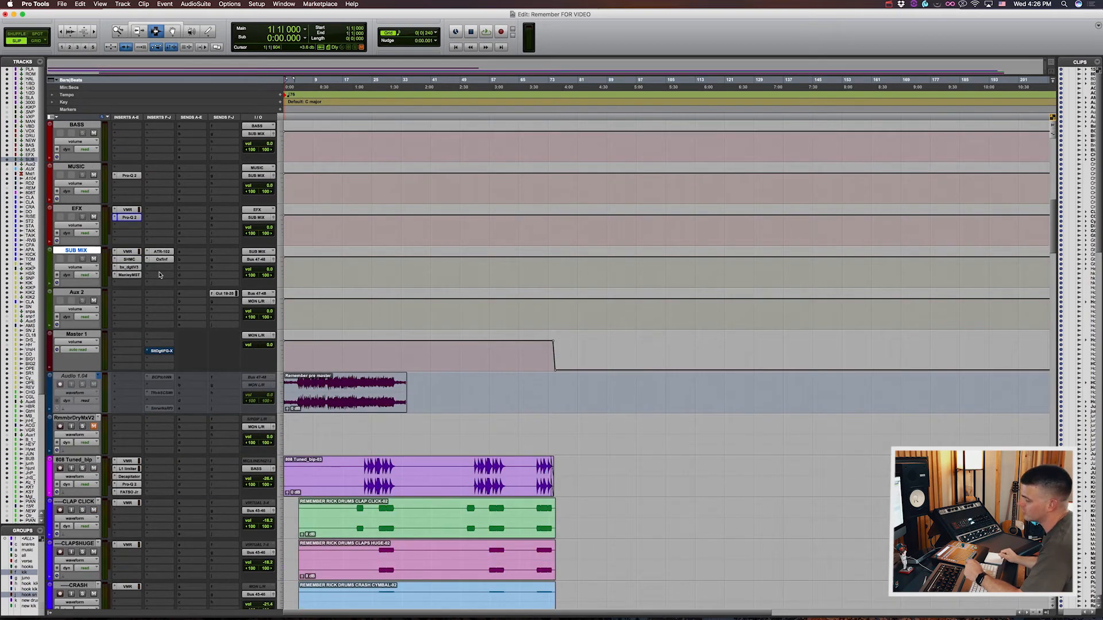
click(129, 252)
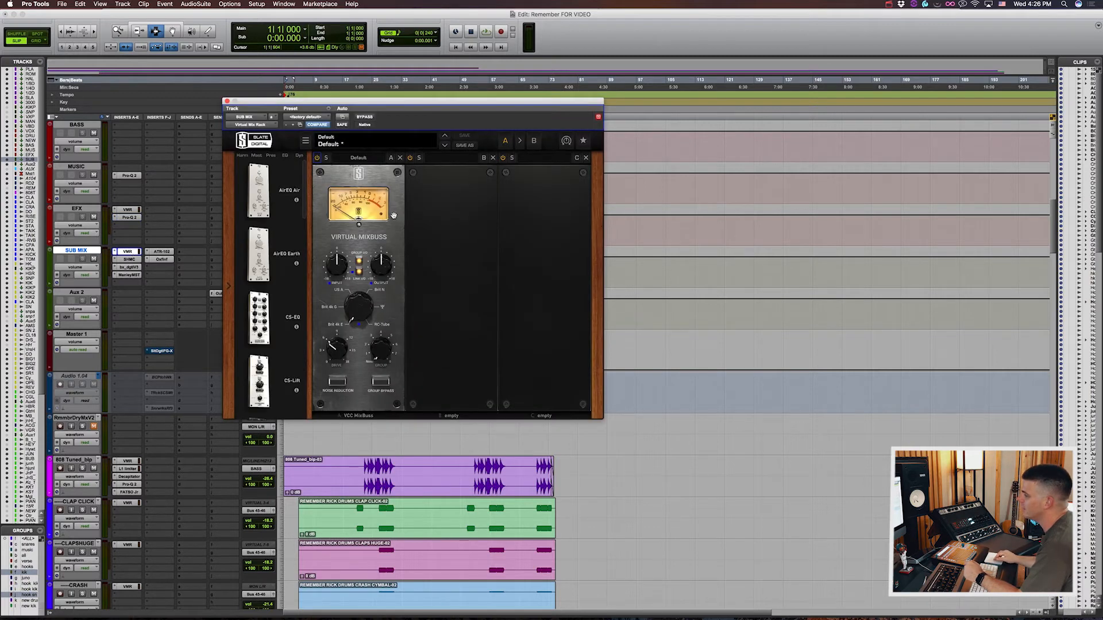
click(129, 259)
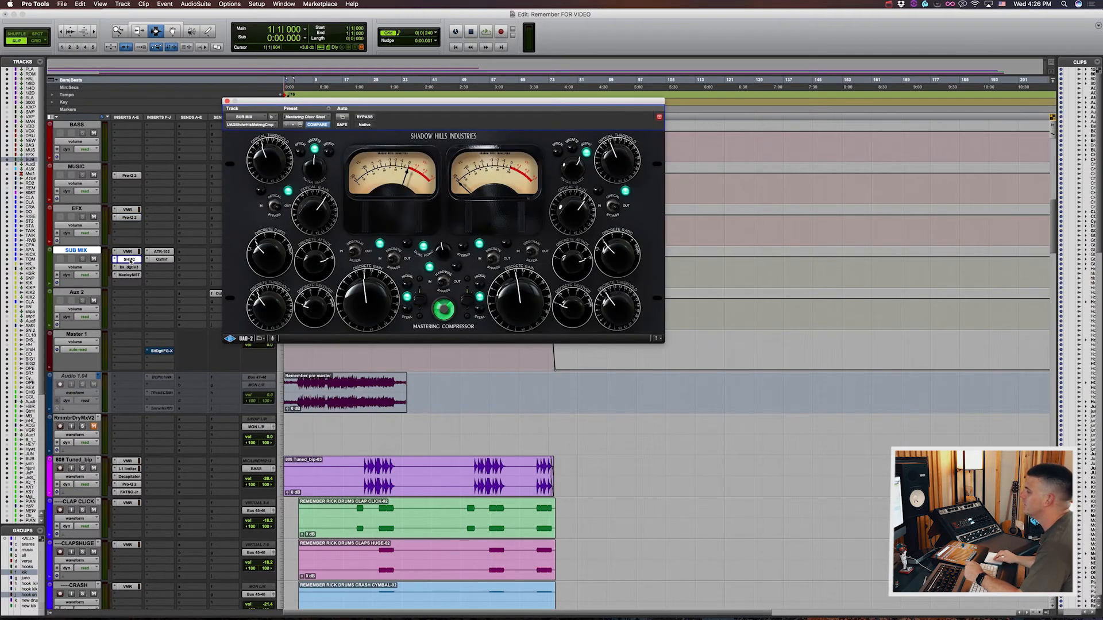
click(131, 268)
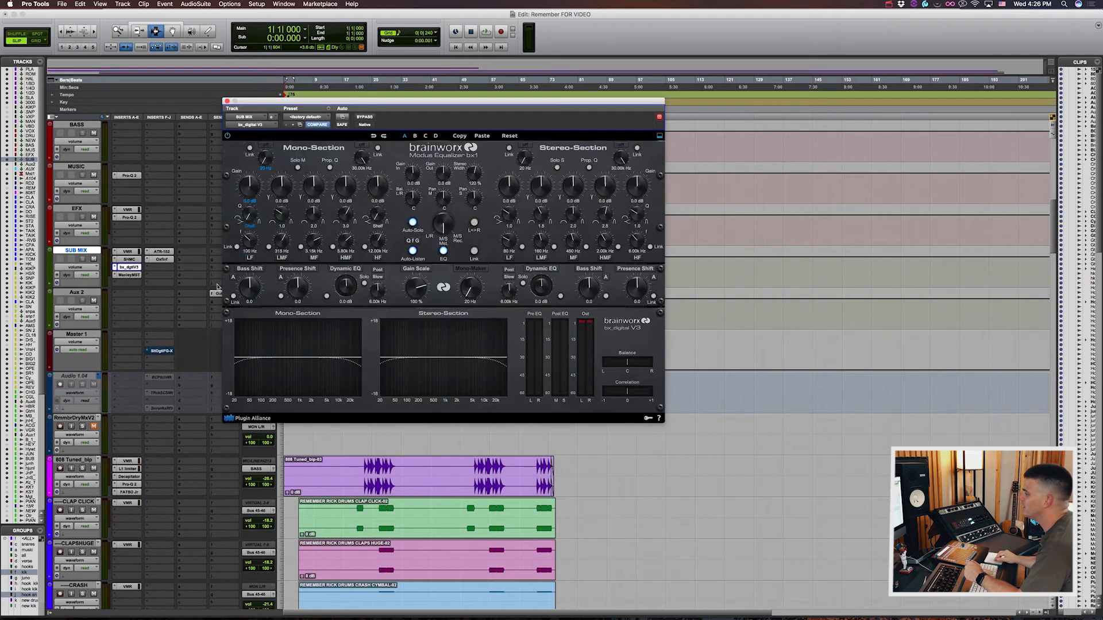
drag(404, 107, 432, 81)
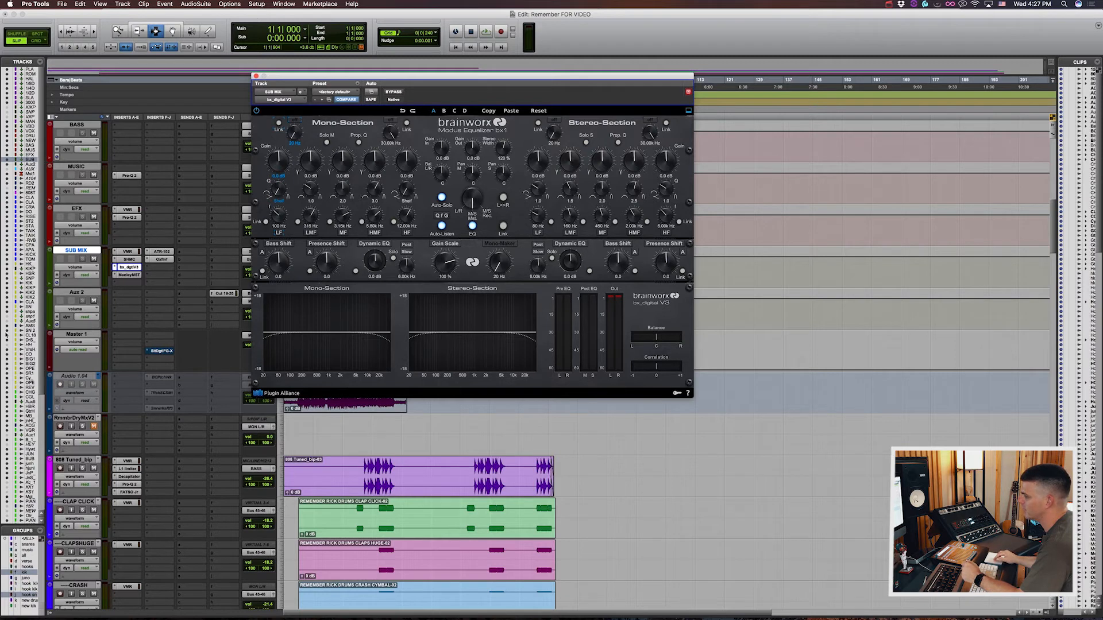
click(129, 275)
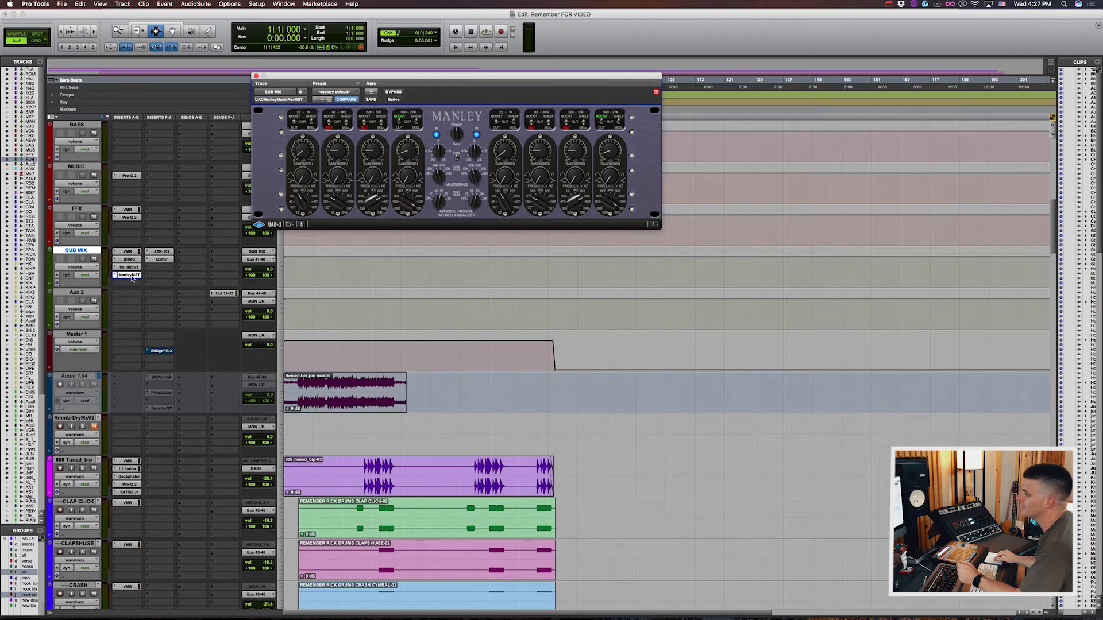
Step: Inspect the Ampex ATR-102 tape machine and the Oxford Inflator on the SUB MIX track
click(169, 253)
click(170, 253)
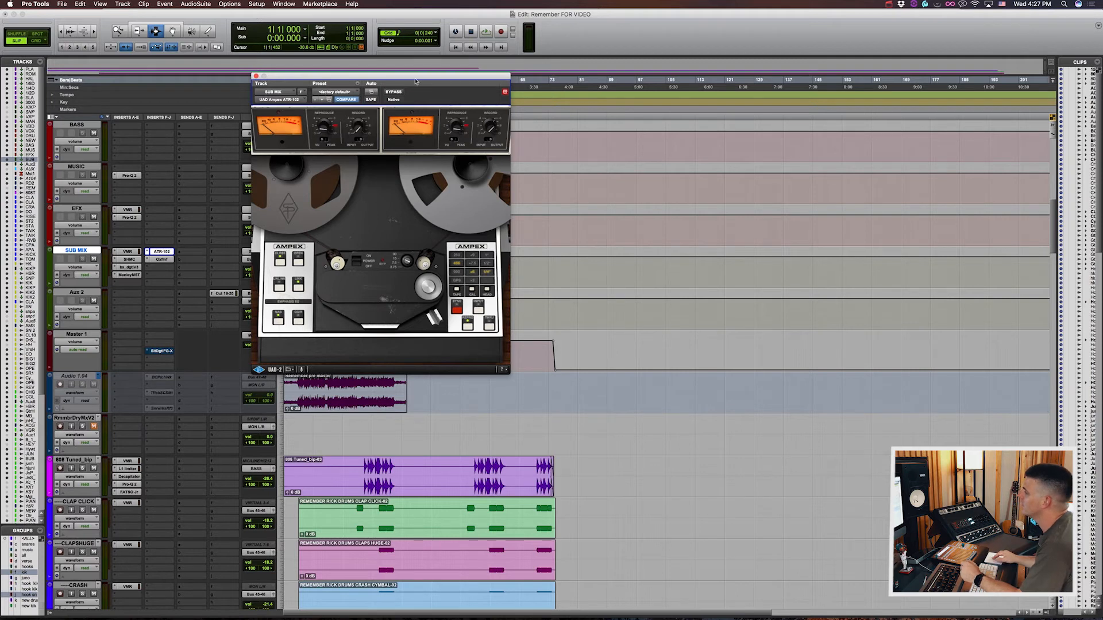
drag(416, 81, 423, 39)
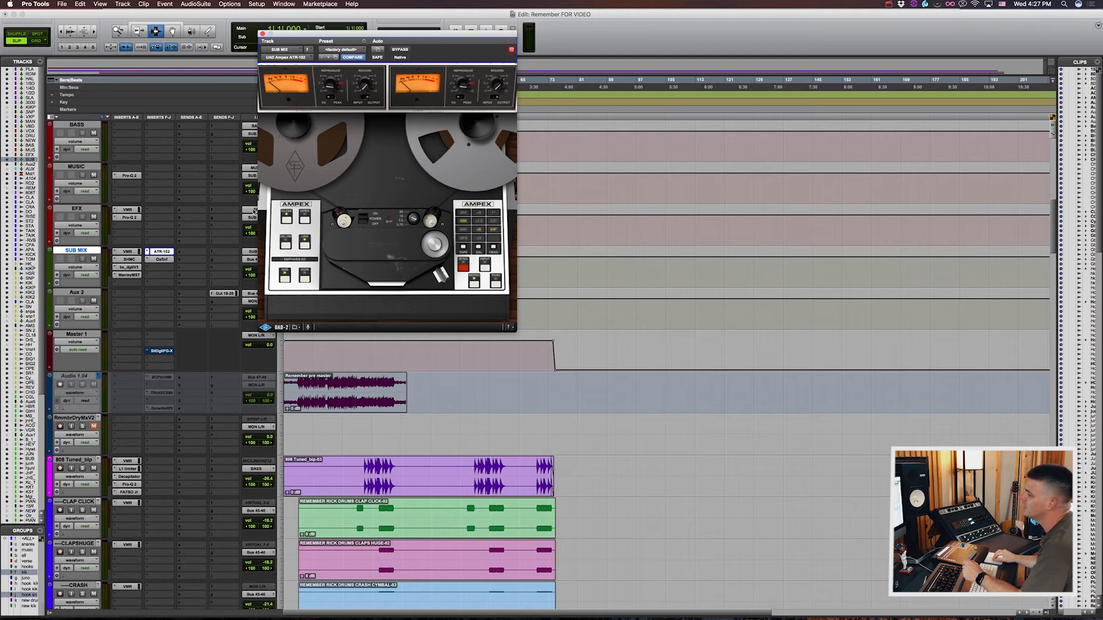
click(170, 252)
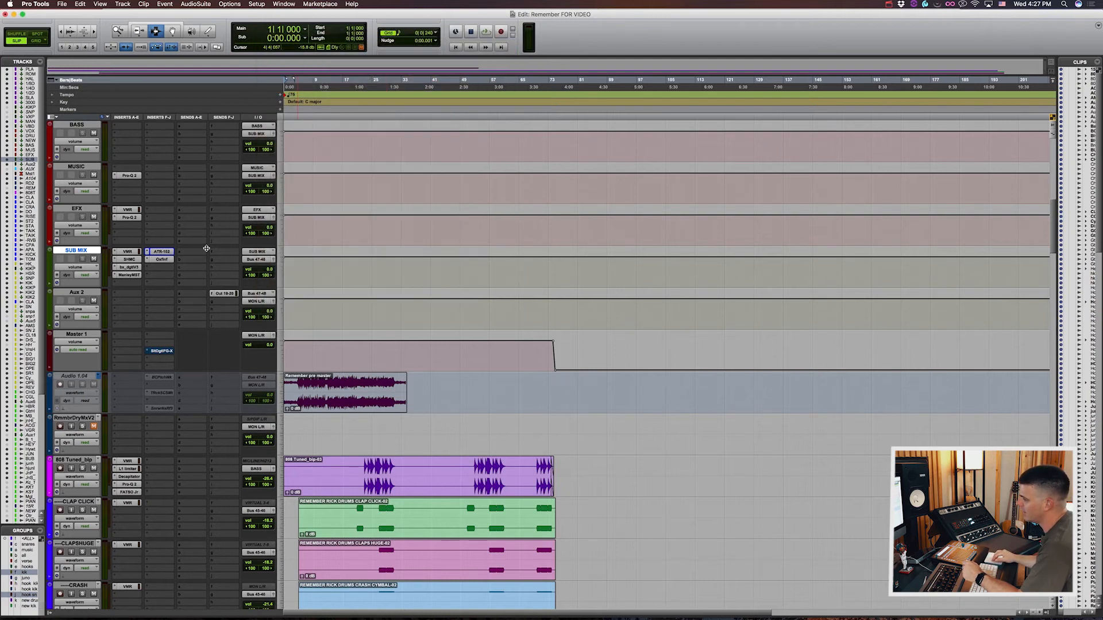
click(164, 260)
drag(408, 36, 542, 93)
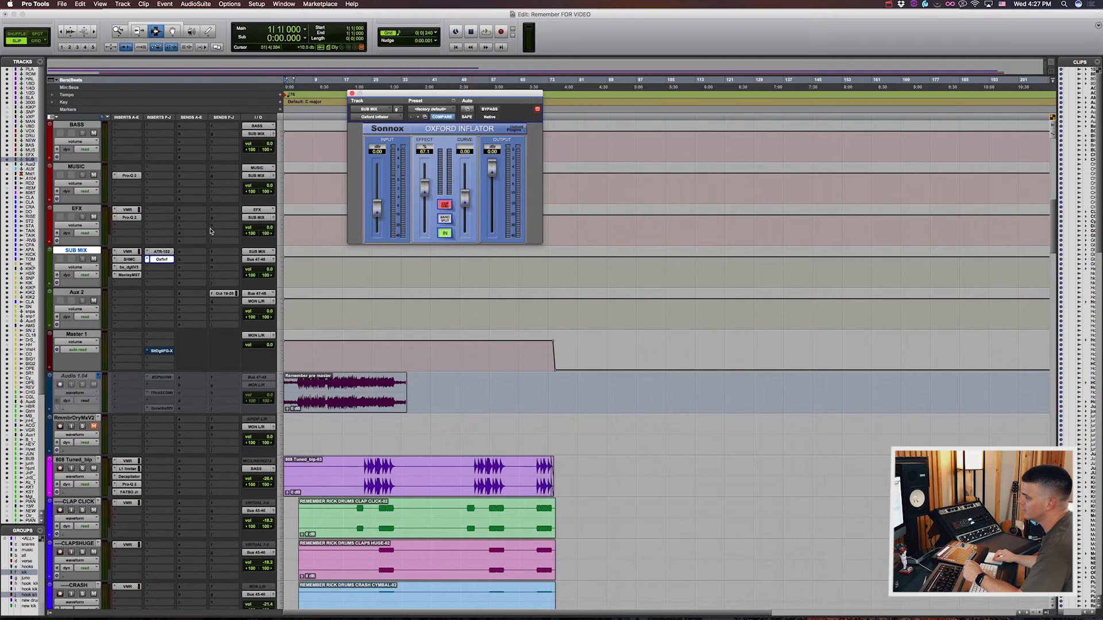
click(162, 259)
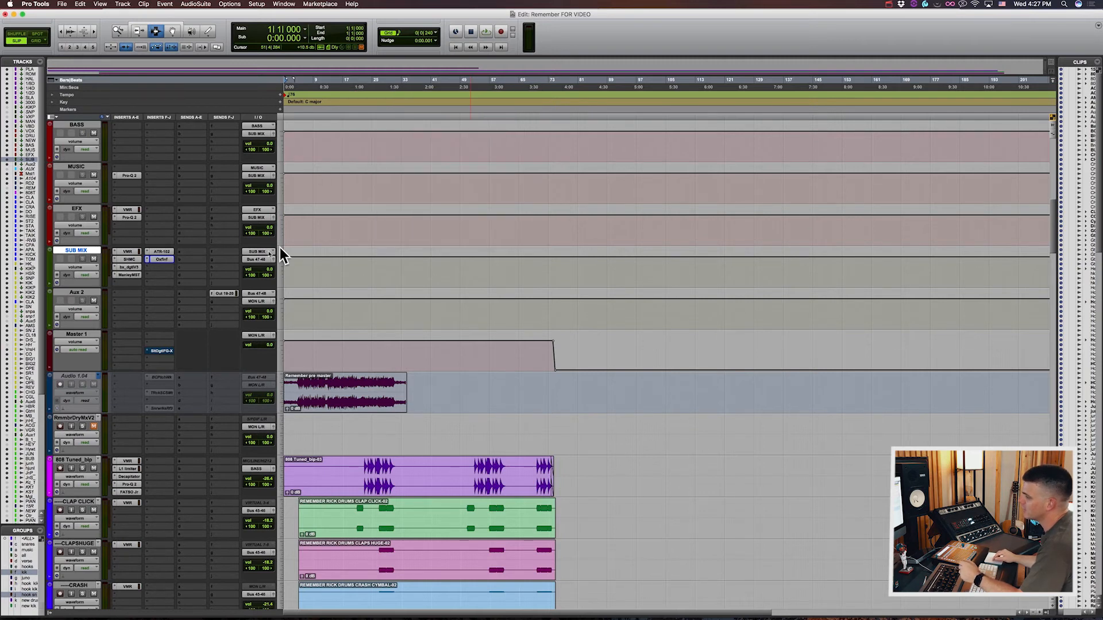
Step: Look through the individual drum tracks and their output routing down to REV CLAP, and select the Chorus Gtr R track below them
scroll(147, 253, down, 3)
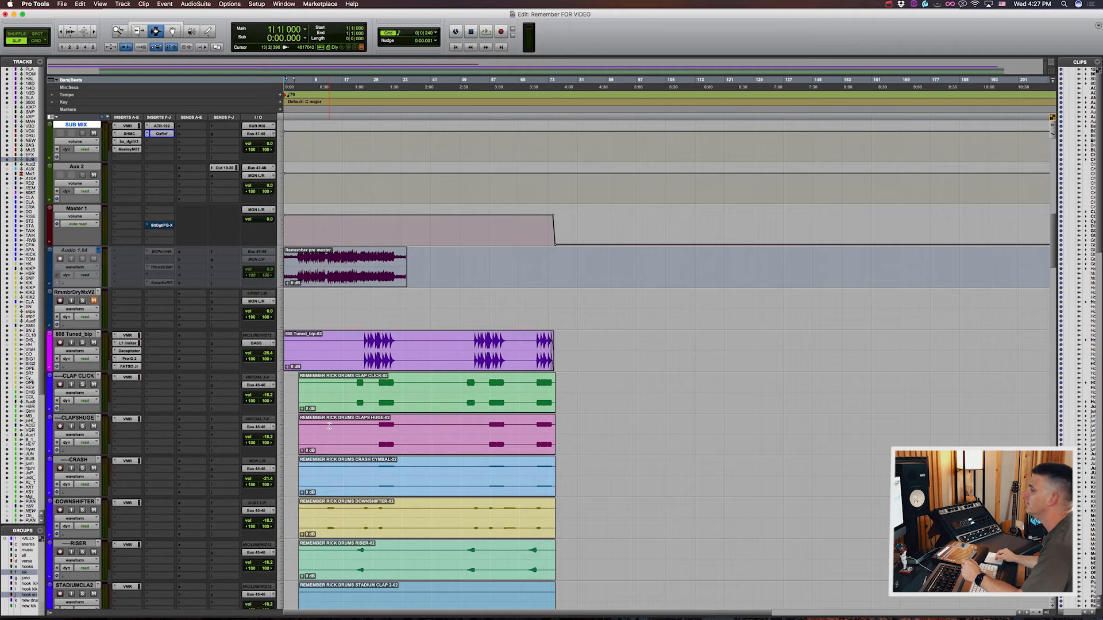
scroll(261, 428, down, 1)
scroll(261, 428, down, 9)
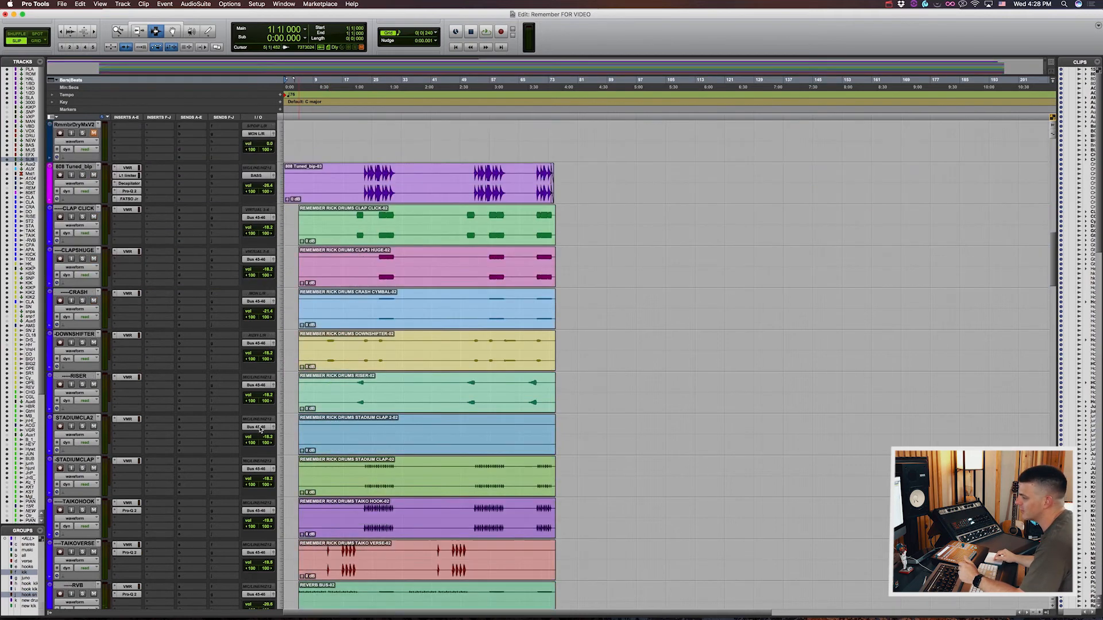
scroll(262, 428, down, 11)
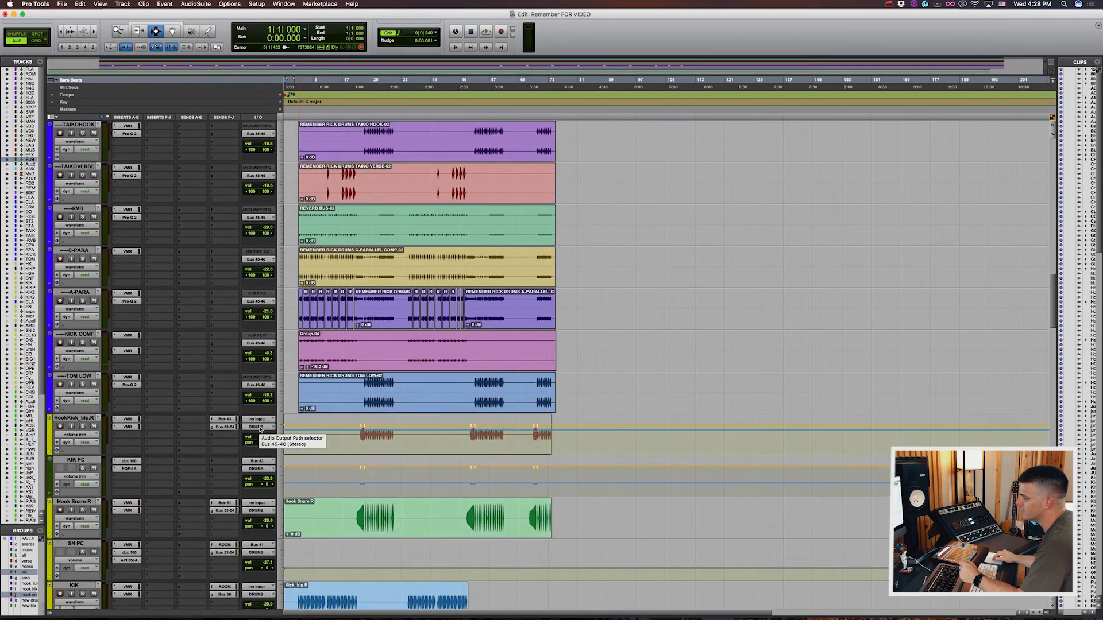
scroll(261, 429, down, 10)
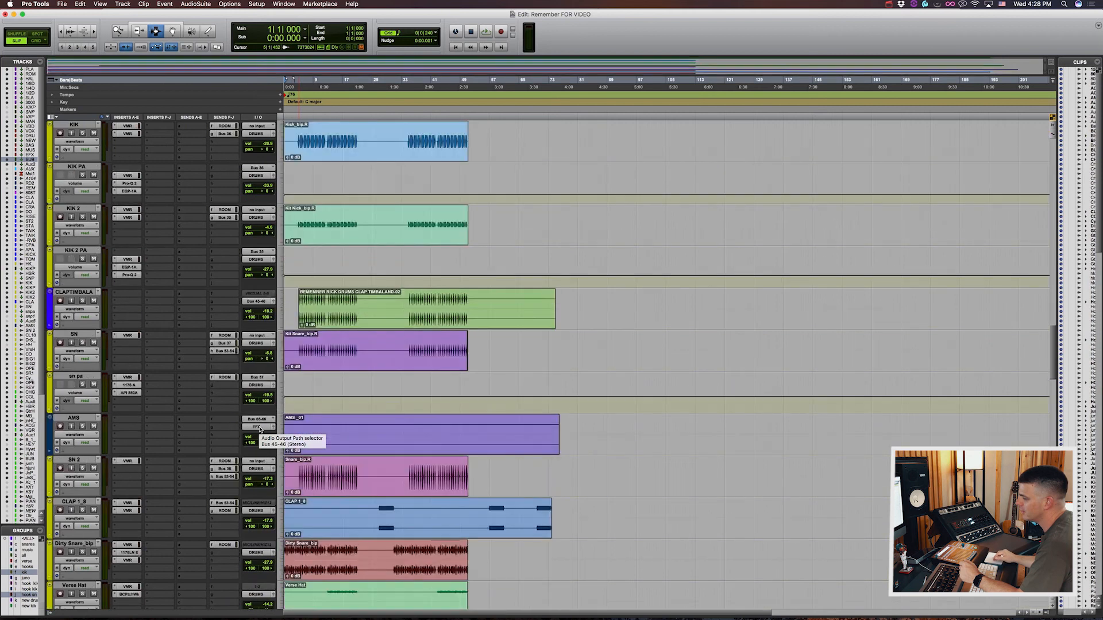
scroll(261, 429, down, 5)
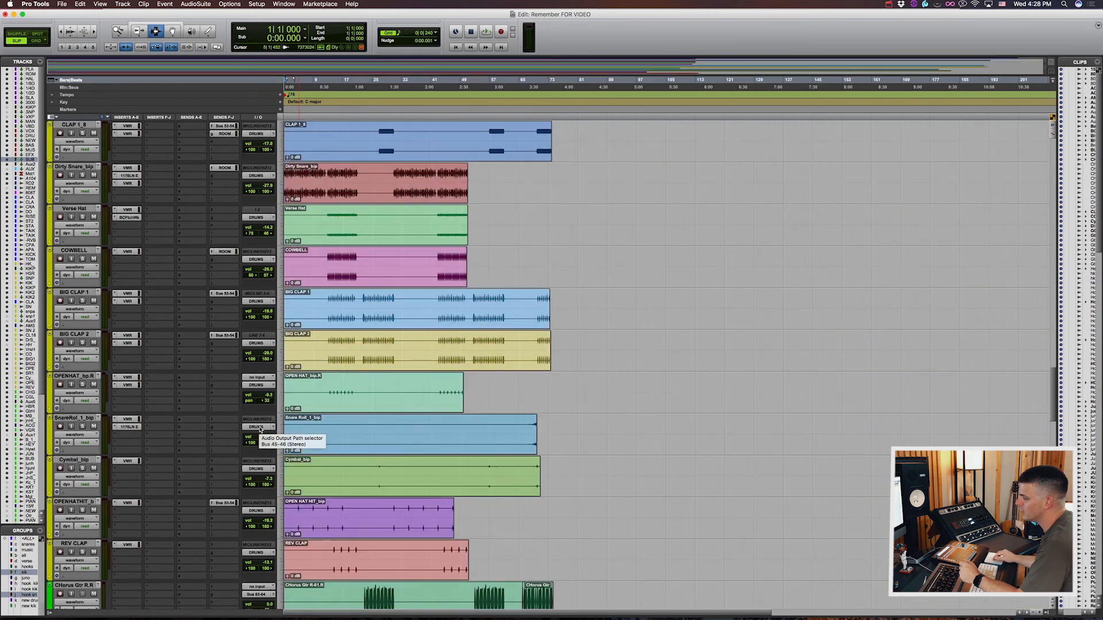
click(83, 502)
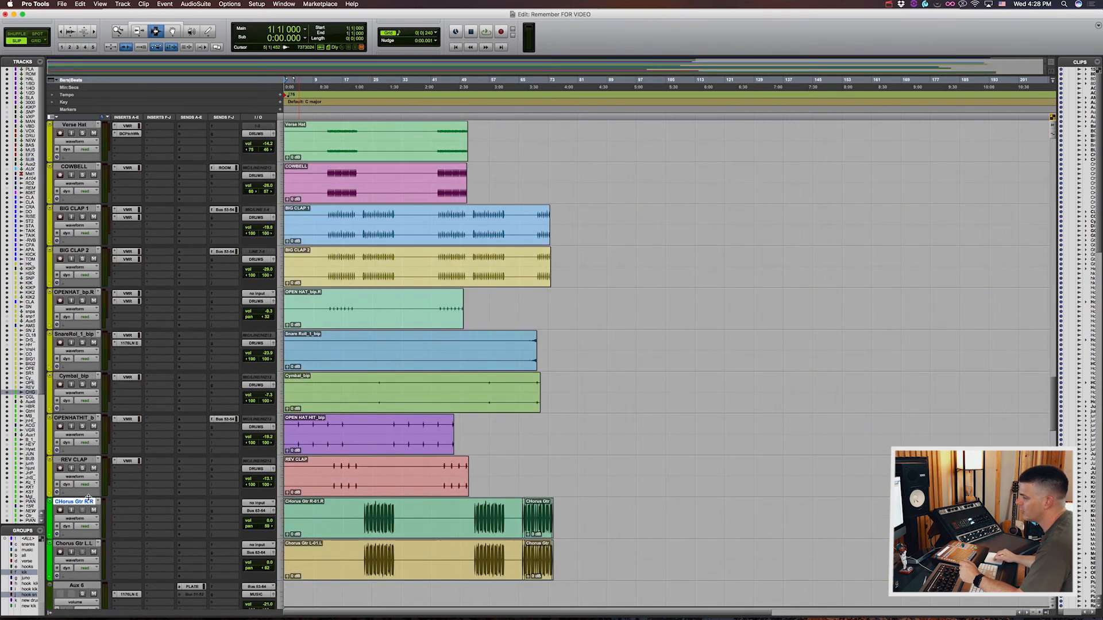
scroll(153, 468, down, 6)
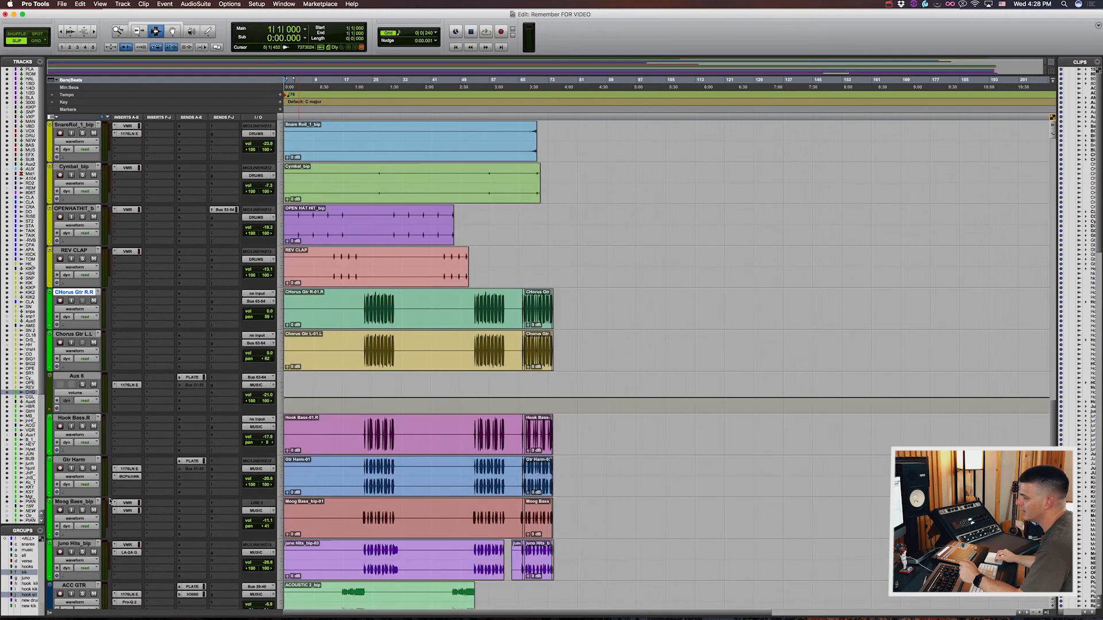
Step: Look through the music tracks from Chorus Gtr R and the vocal tracks down to Stutter Vox, checking their inserts, sends and outputs
scroll(95, 471, down, 5)
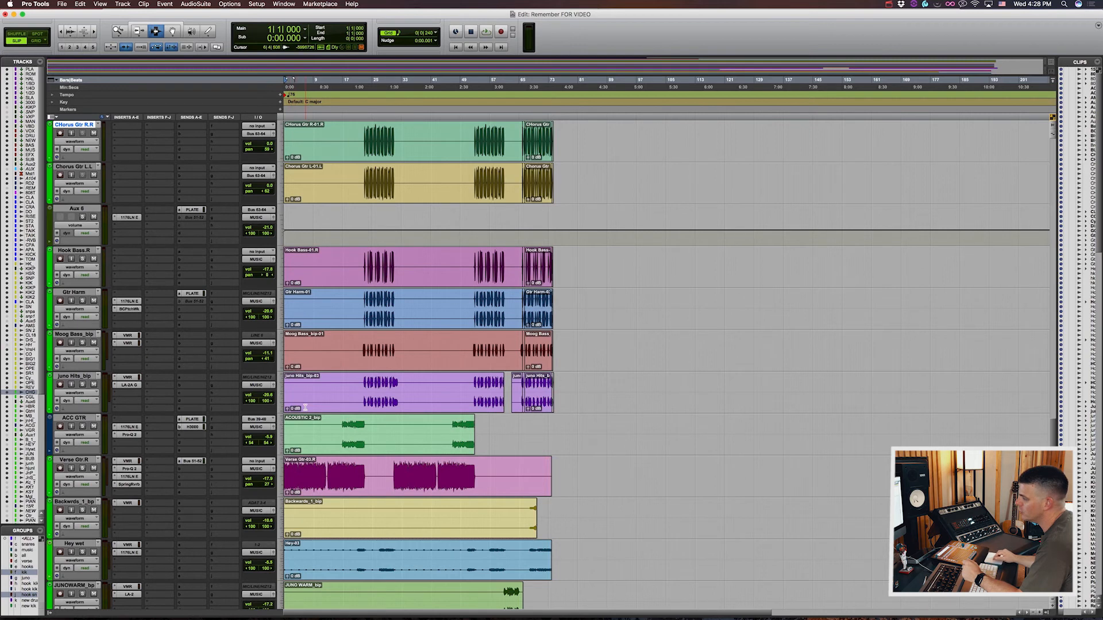
scroll(339, 414, down, 4)
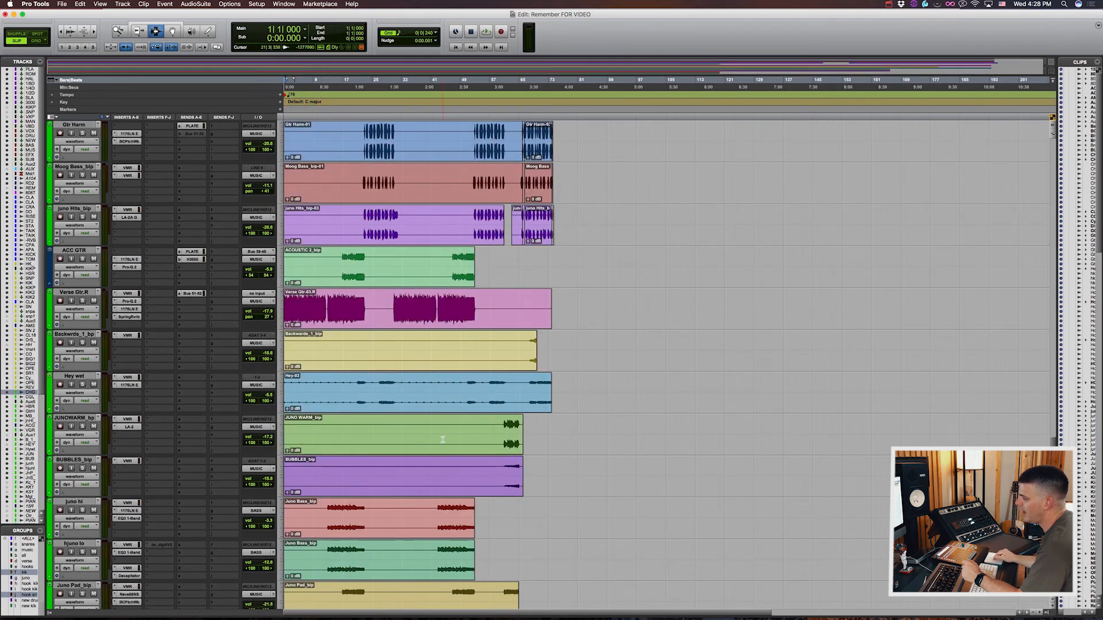
scroll(442, 440, down, 5)
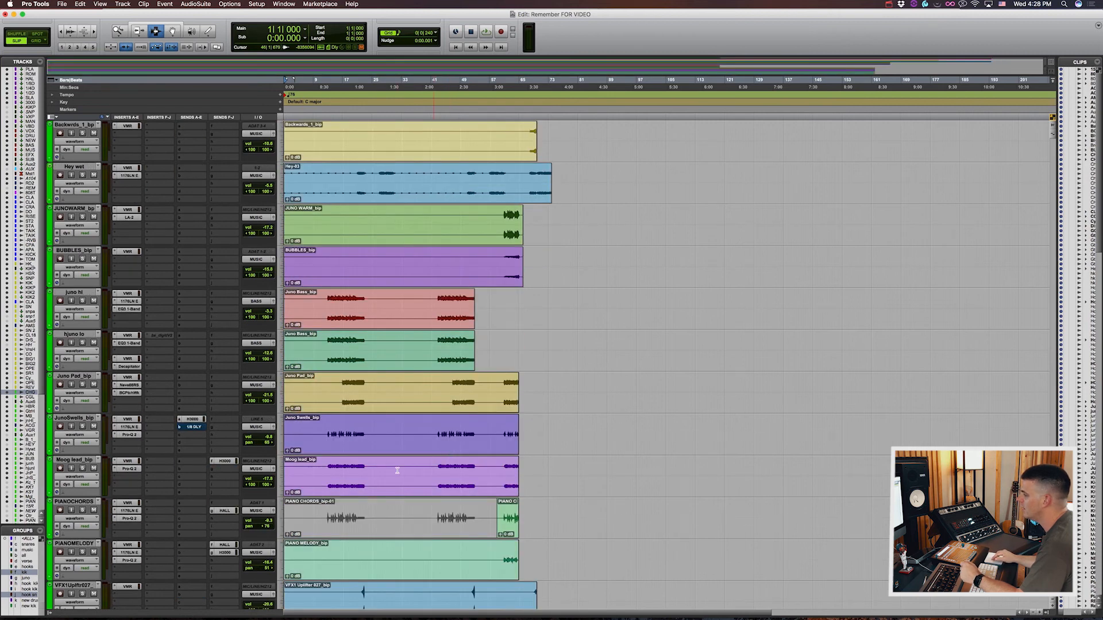
scroll(397, 471, down, 4)
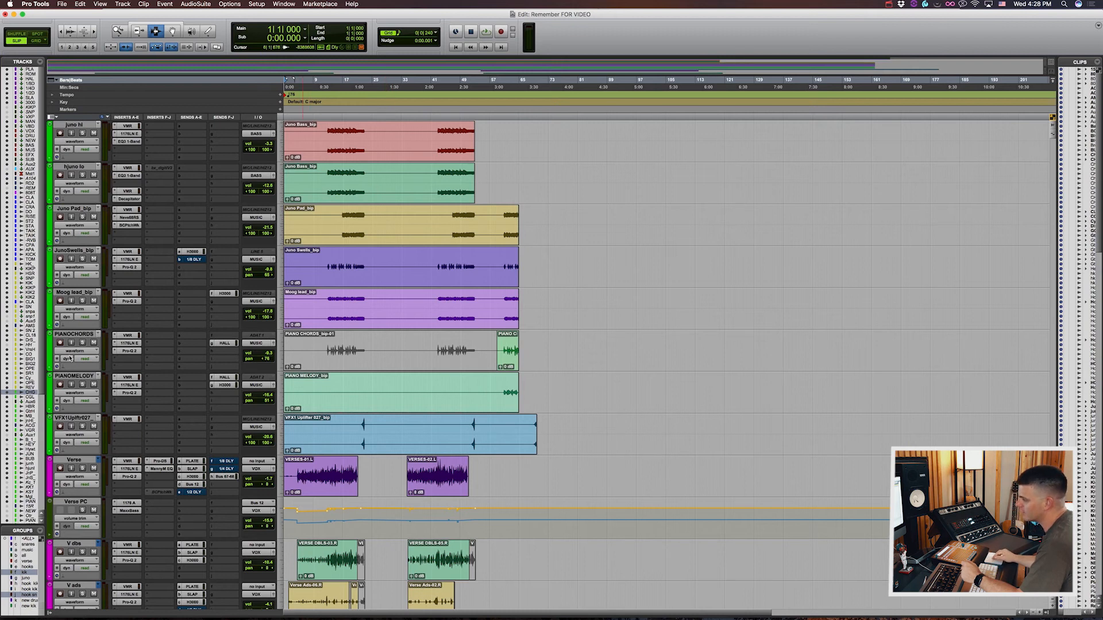
scroll(141, 497, down, 5)
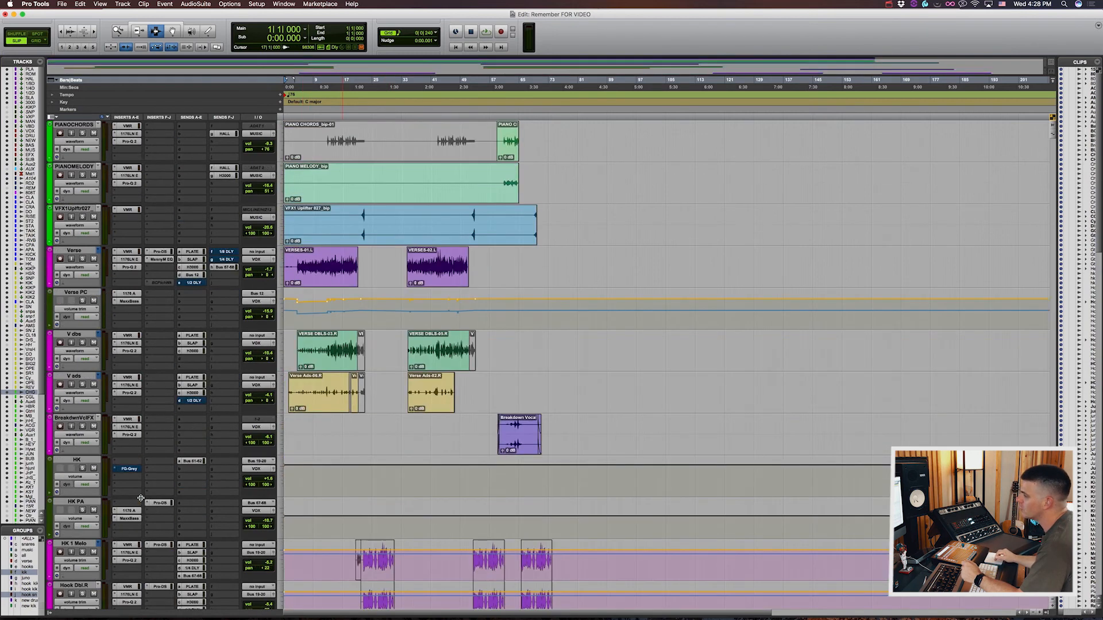
scroll(281, 273, down, 4)
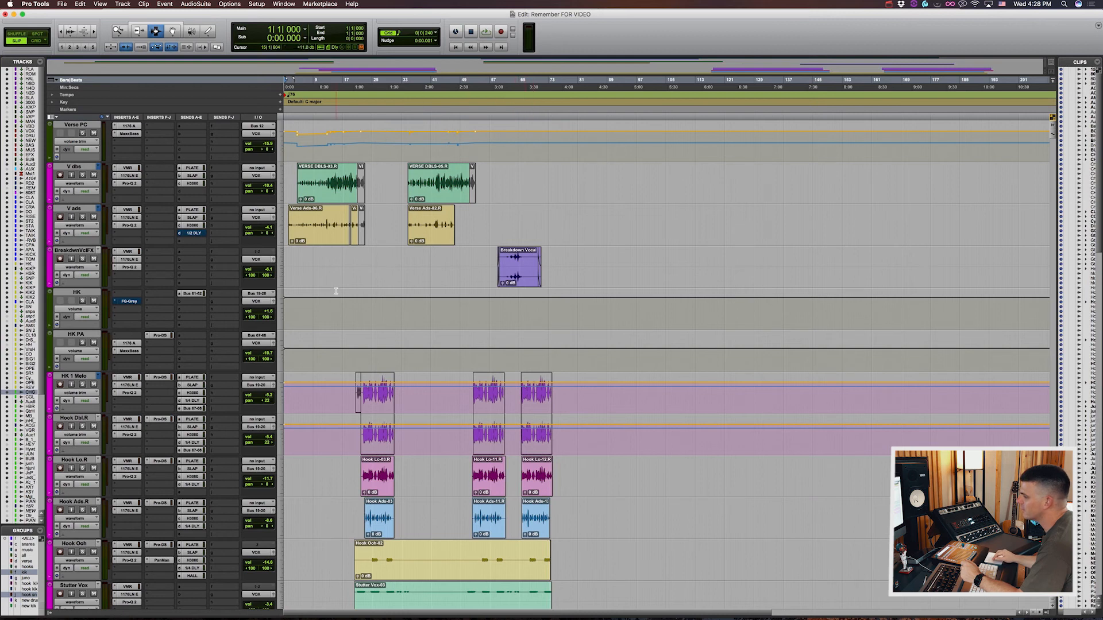
scroll(289, 248, down, 3)
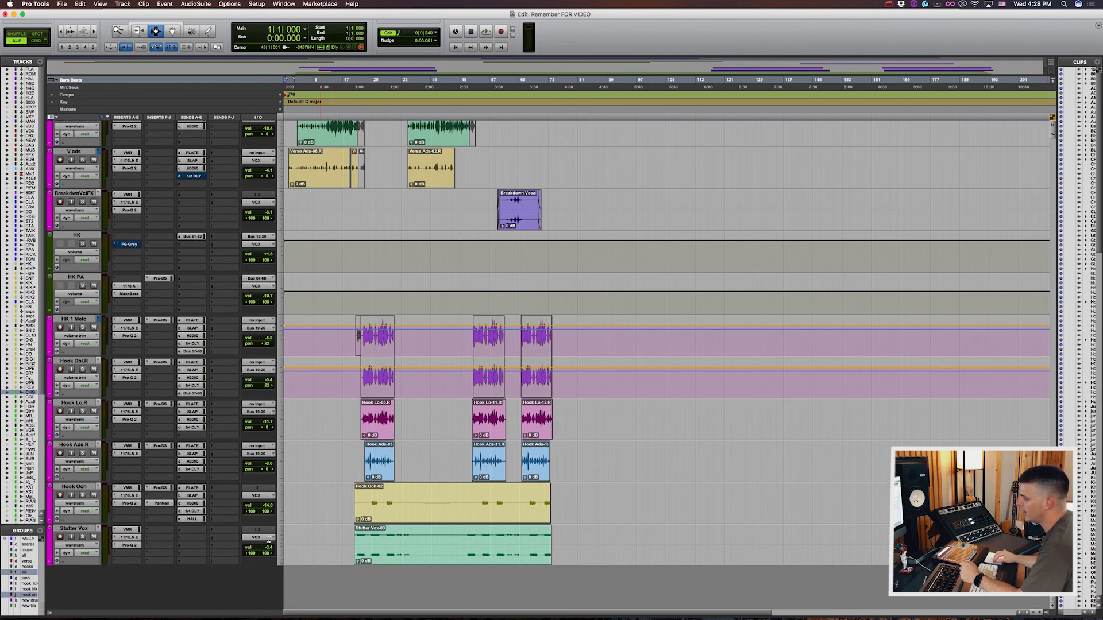
Step: Solo the Hook Ooh track and audition it briefly from the start of the first hook, around bar 25
click(372, 497)
click(82, 495)
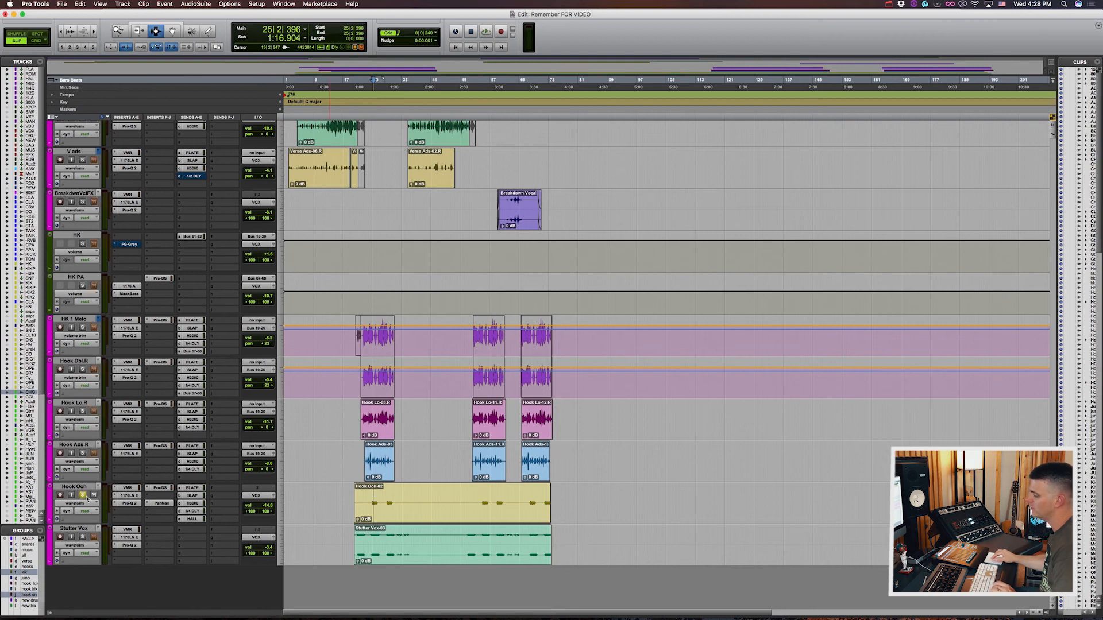
key(space)
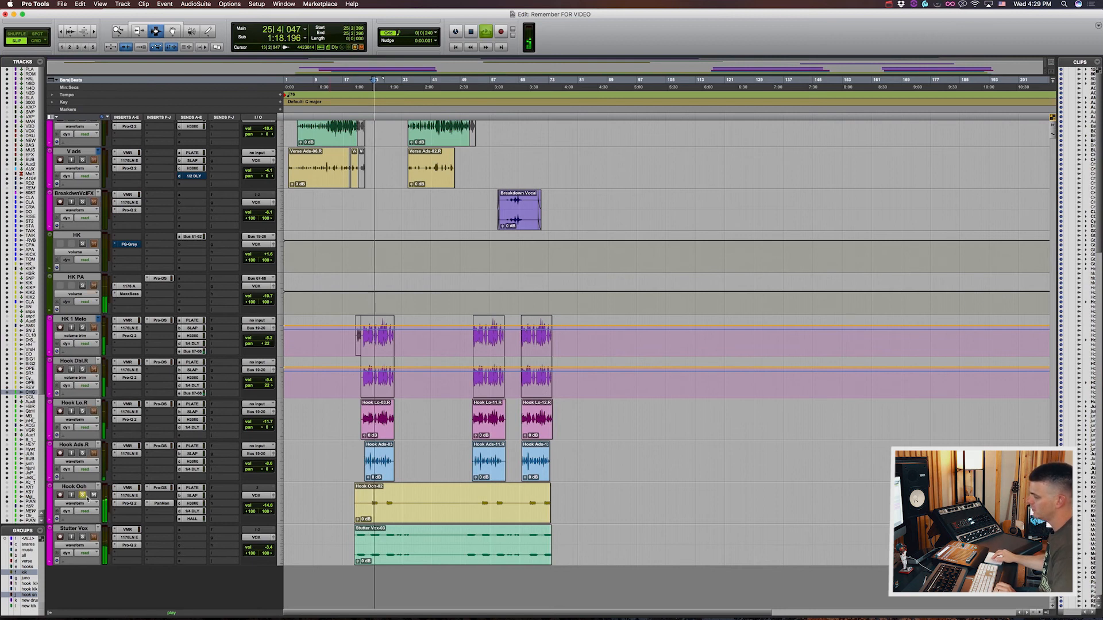
key(space)
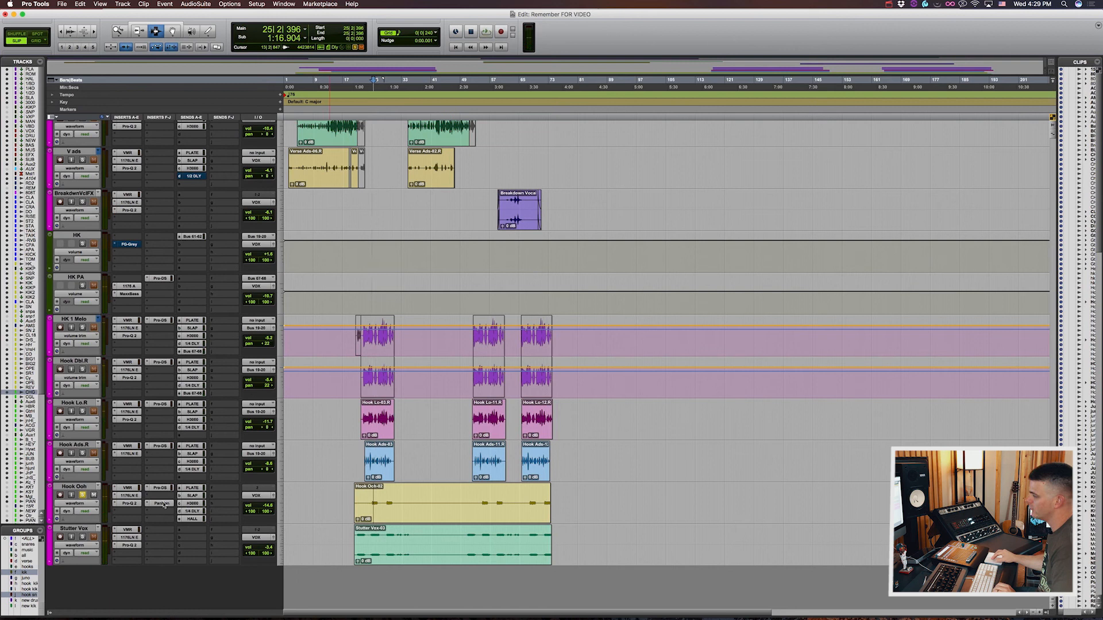
Step: Inspect the PanMan, Pro-DS and 1176LN plug-ins on the Hook Ooh track, then return to PanMan and close it
click(166, 504)
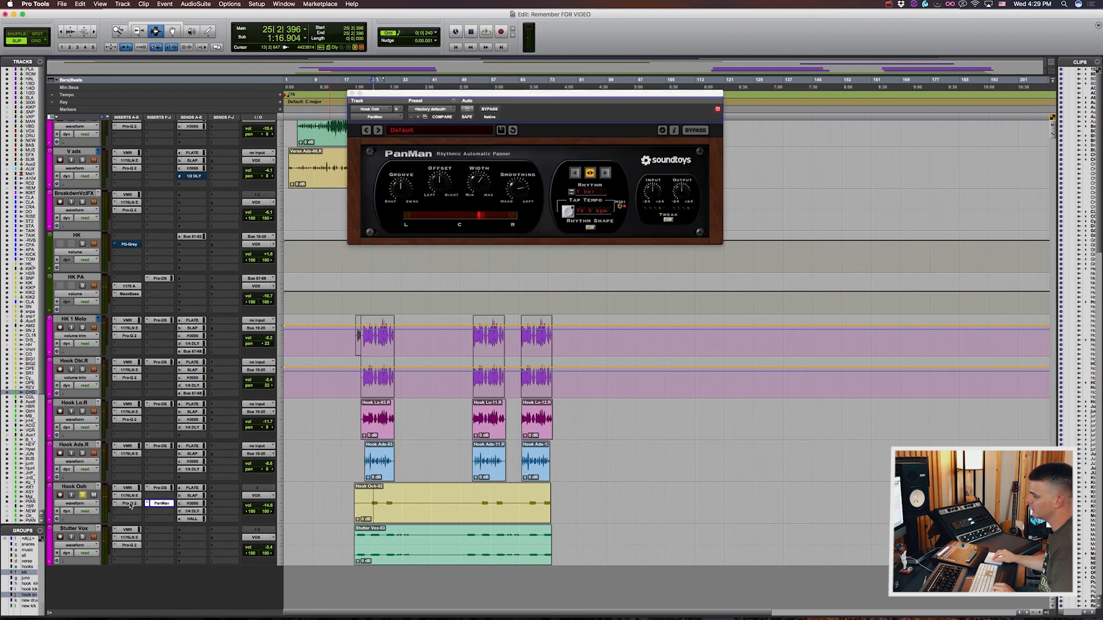
click(158, 489)
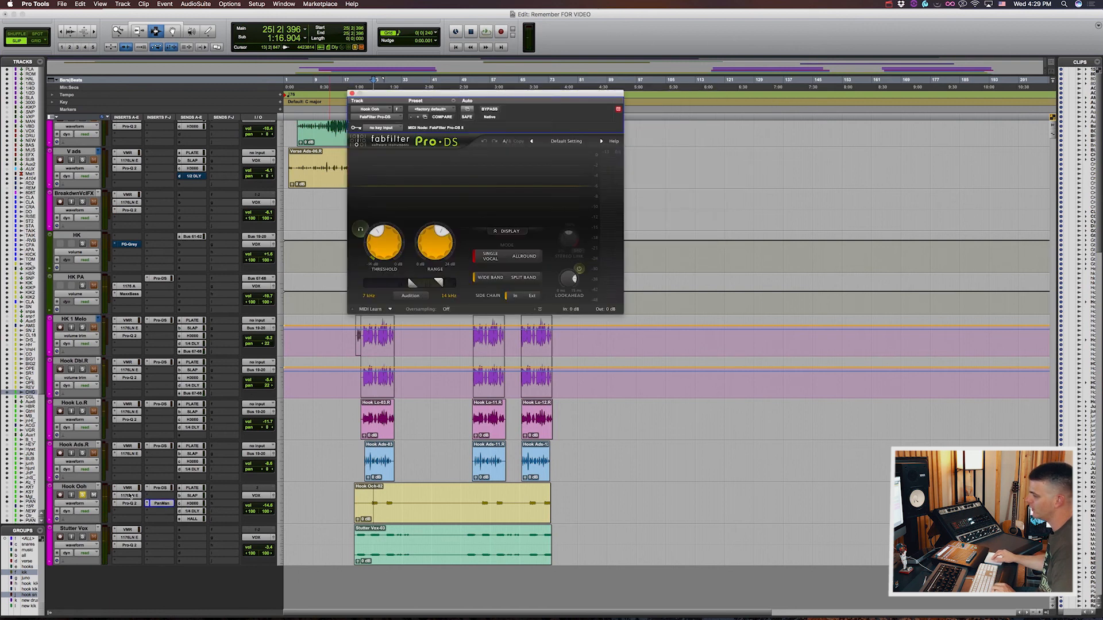
click(135, 494)
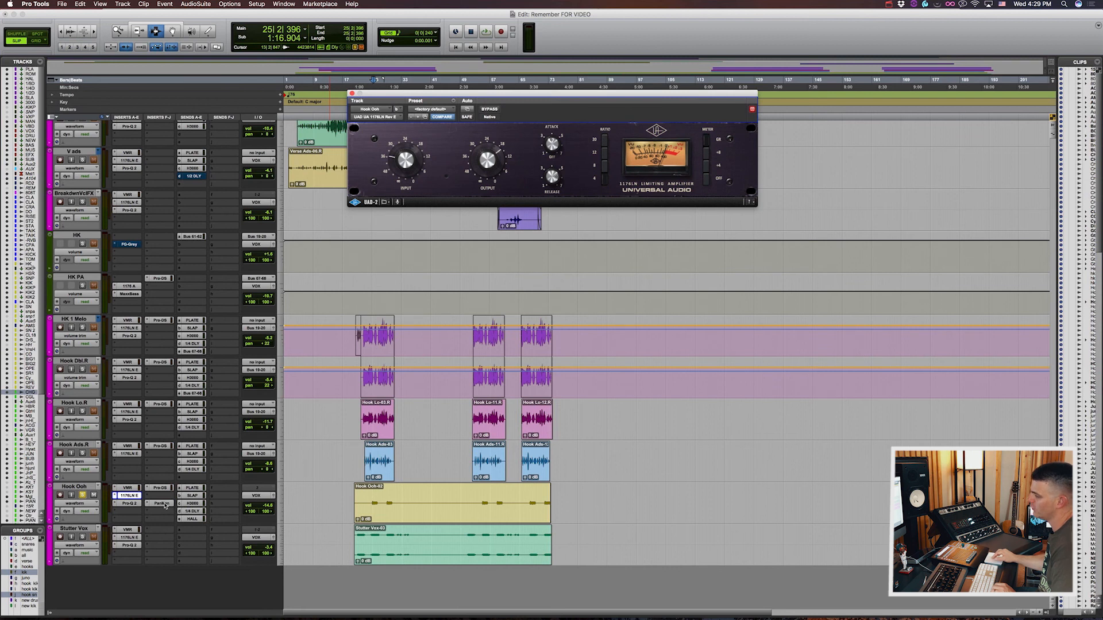
click(160, 504)
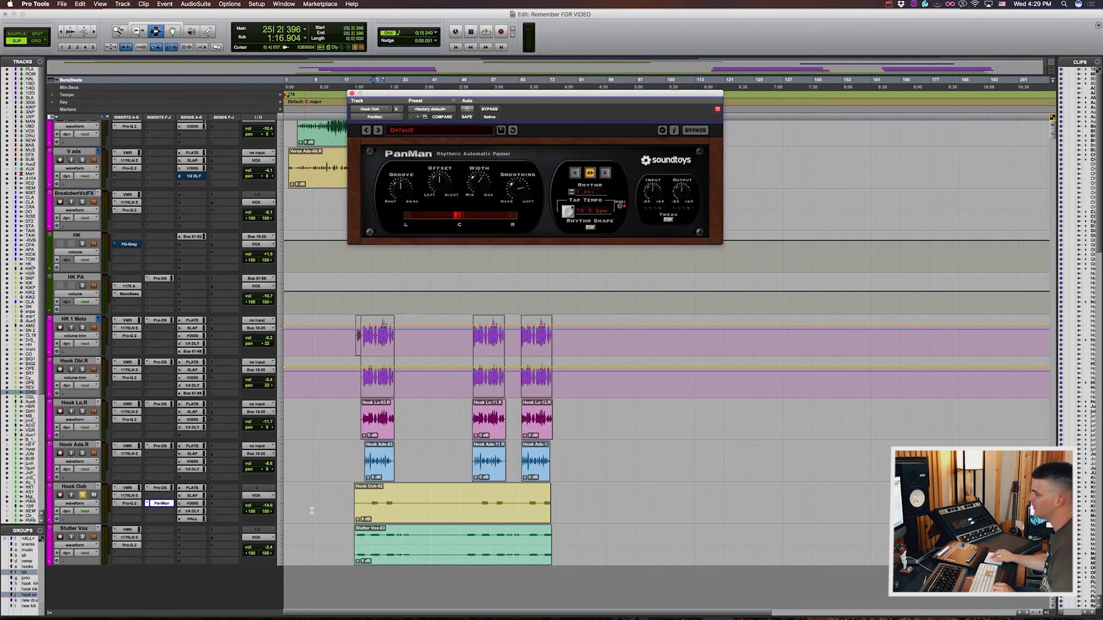
click(164, 503)
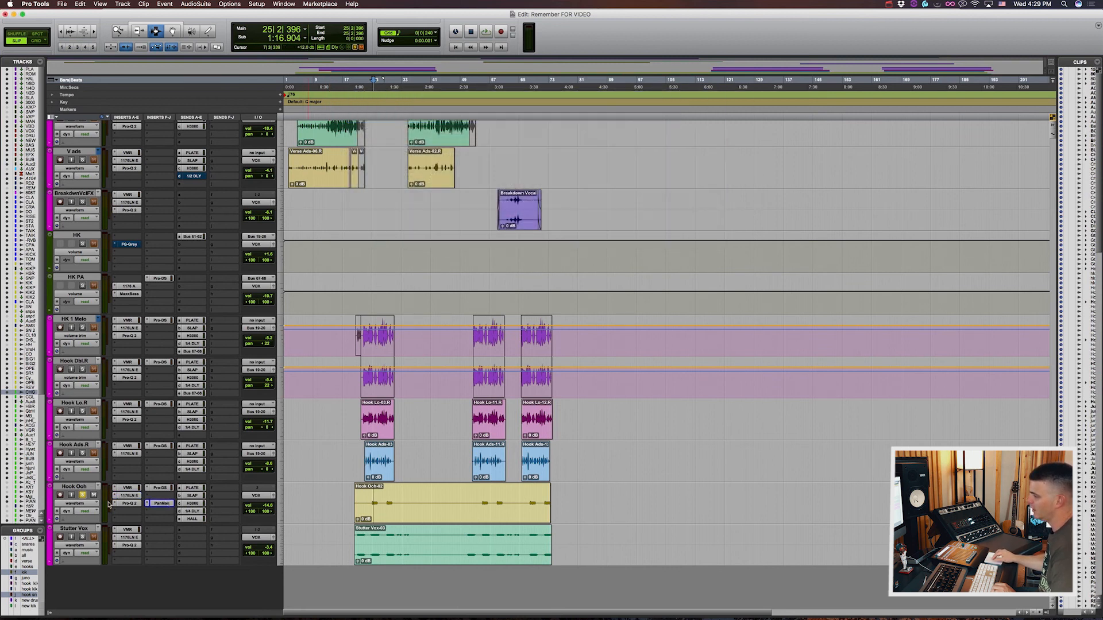
Step: Solo the Stutter Vox track instead, audition it briefly from the same hook position, and clear its solo
click(82, 536)
key(space)
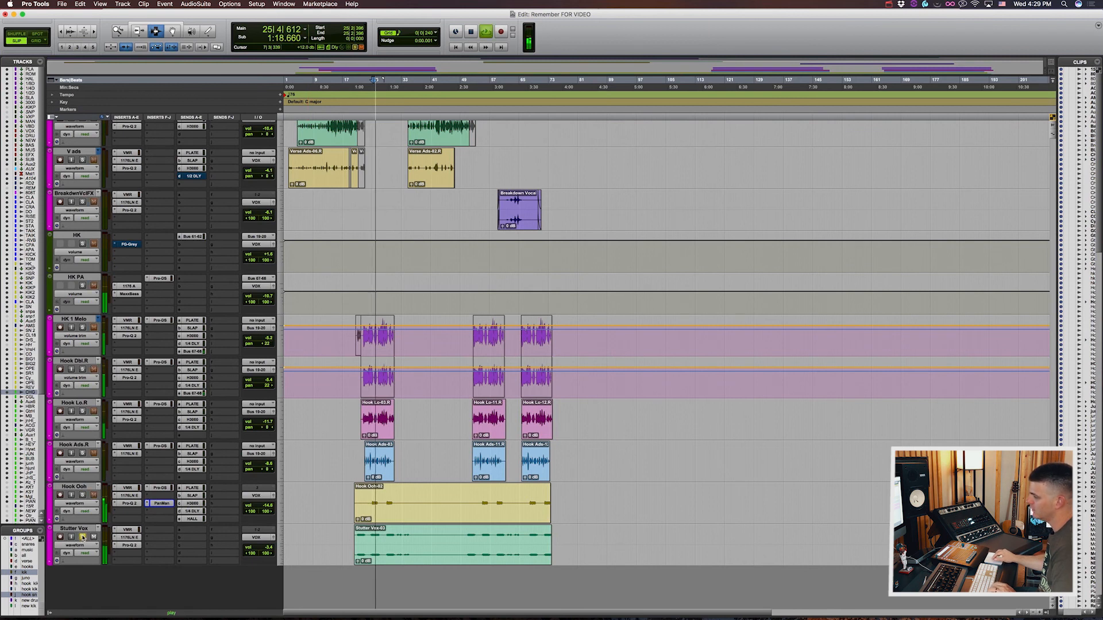
key(space)
click(83, 537)
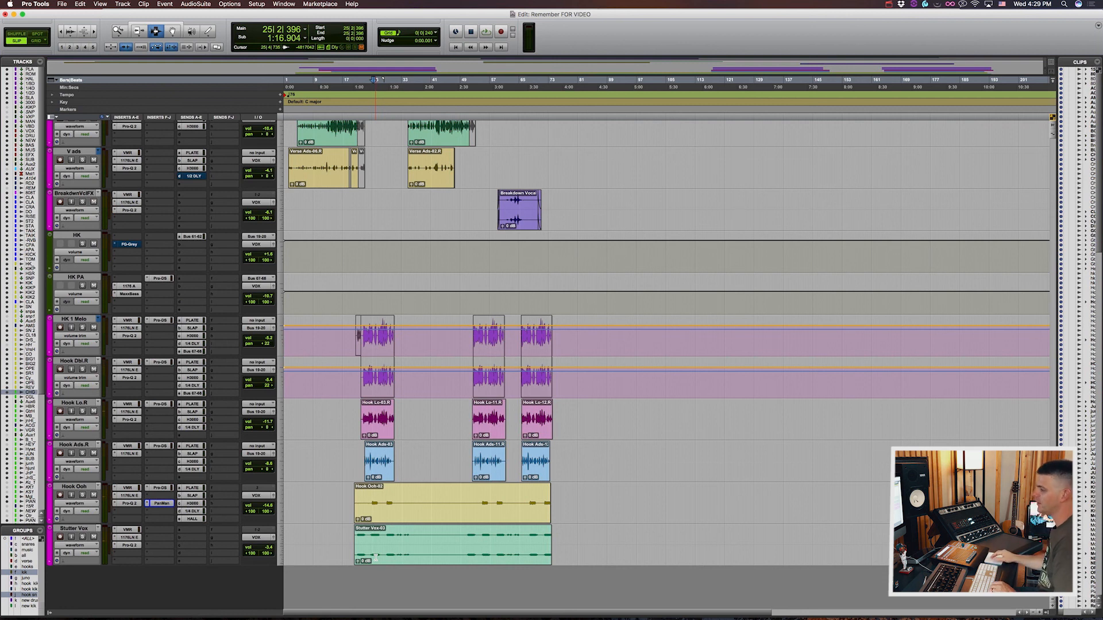
scroll(297, 377, up, 10)
scroll(297, 378, down, 20)
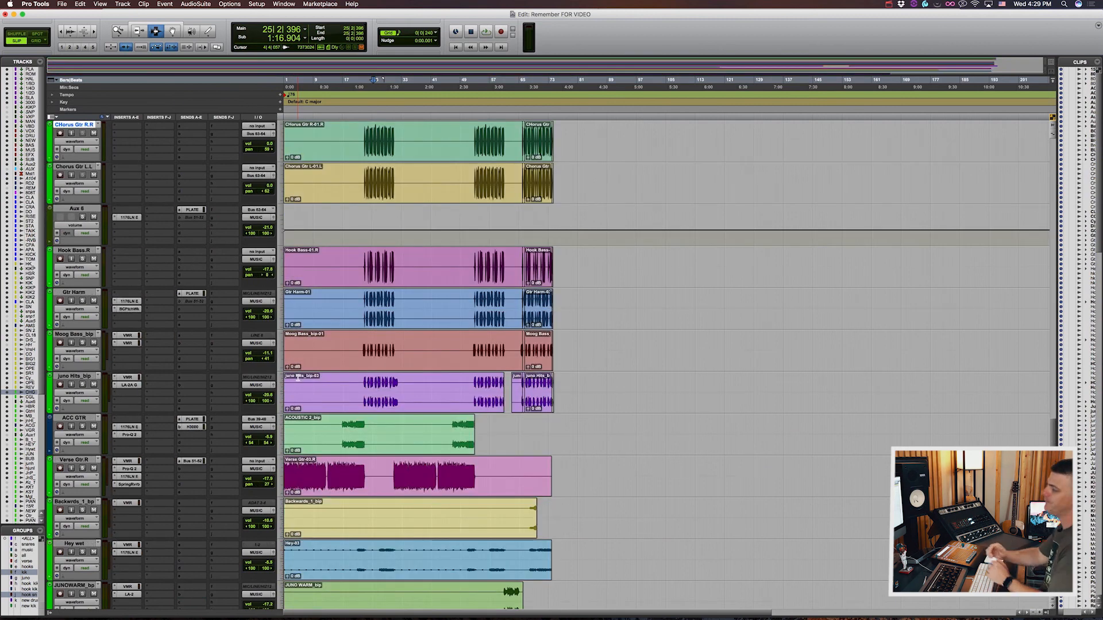
scroll(297, 377, down, 15)
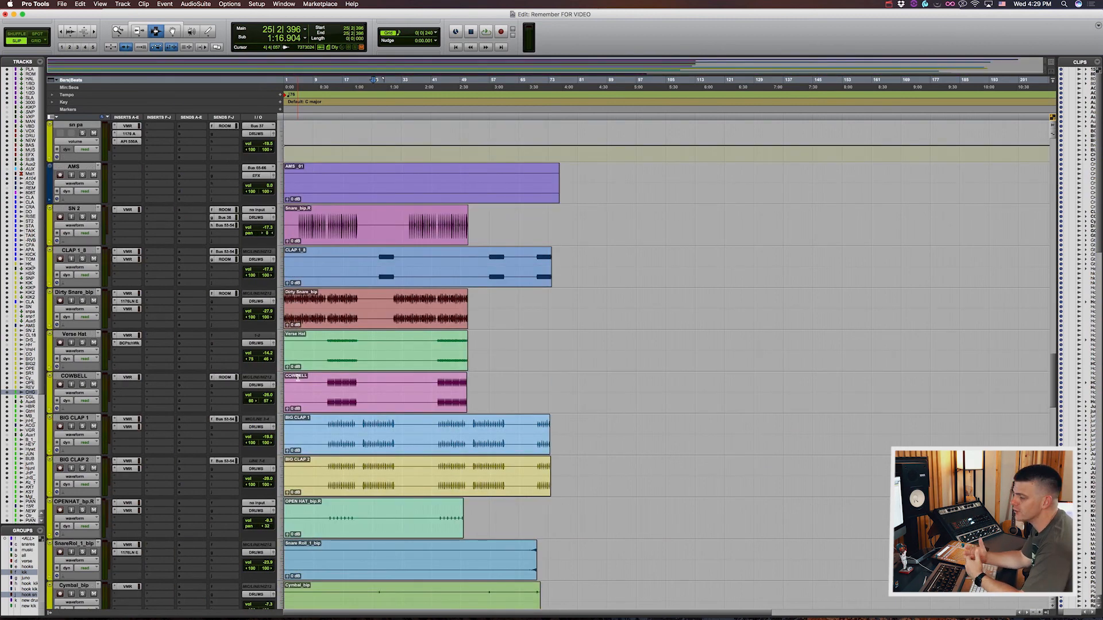